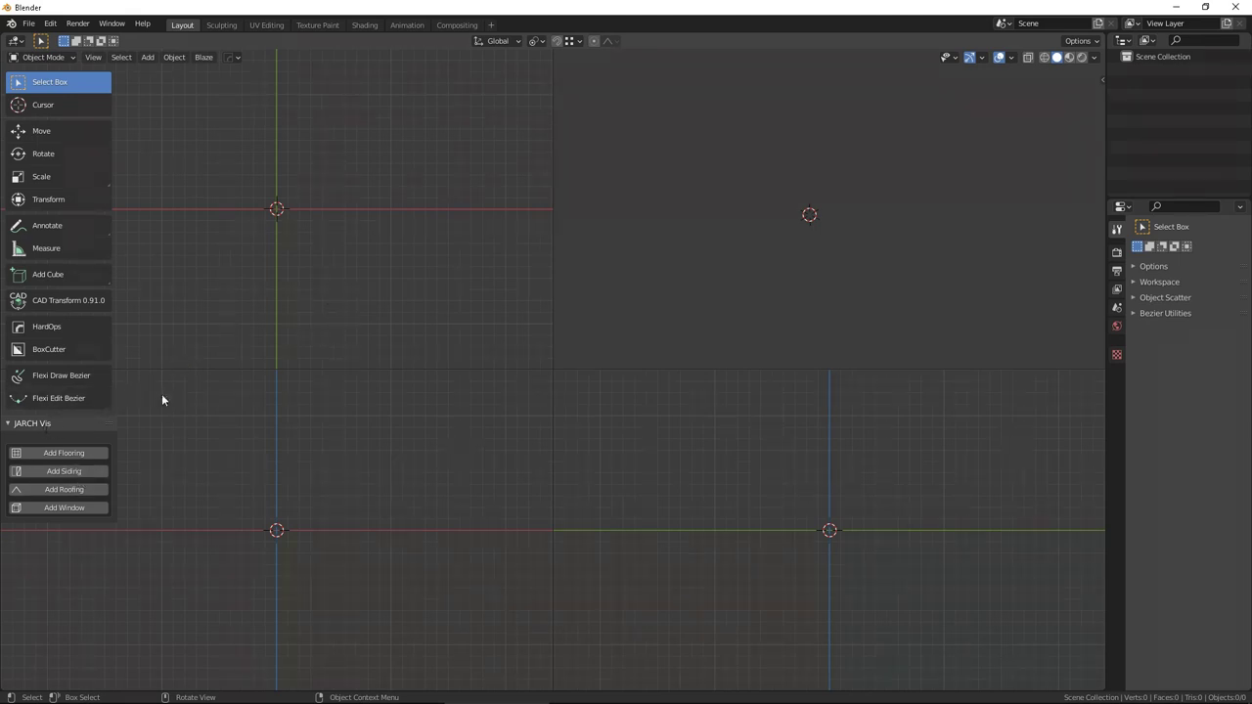
# Collapse the quad view into one viewport, pan the empty scene, and add a JARCH Vis floor.
pyautogui.hotkey('ctrl', 'alt', 'q')
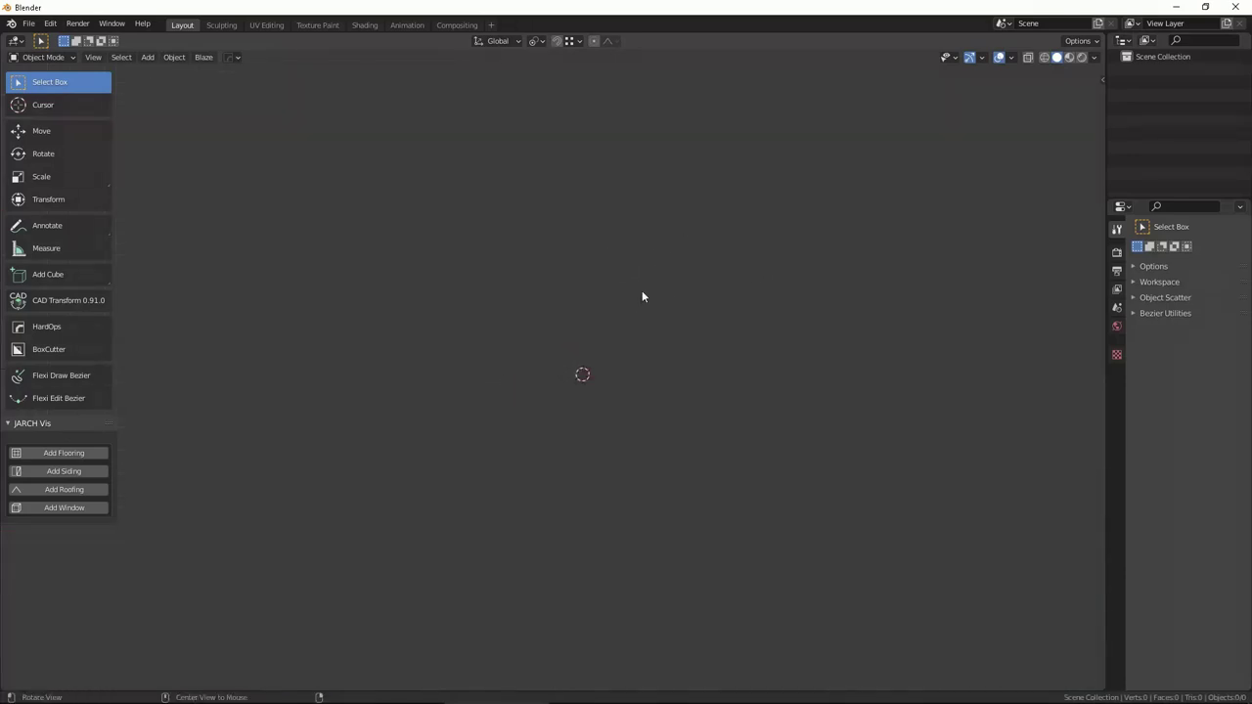
pyautogui.scroll(-3, 640, 289)
pyautogui.keyDown('shift'); pyautogui.moveTo(601, 320); pyautogui.dragTo(583, 306, button='middle'); pyautogui.keyUp('shift')
pyautogui.click(74, 457)
# Resize the JARCH Vis floor to about 2.633 m by 5.758 m.
pyautogui.moveTo(703, 251)
pyautogui.mouseDown(button='middle')
pyautogui.moveTo(746, 346)
pyautogui.moveTo(632, 323)
pyautogui.moveTo(610, 339)
pyautogui.moveTo(699, 336)
pyautogui.moveTo(611, 363)
pyautogui.moveTo(598, 332)
pyautogui.moveTo(757, 314)
pyautogui.moveTo(524, 349)
pyautogui.moveTo(564, 335)
pyautogui.moveTo(573, 352)
pyautogui.moveTo(655, 329)
pyautogui.moveTo(593, 343)
pyautogui.moveTo(672, 370)
pyautogui.moveTo(183, 423)
pyautogui.mouseUp(button='middle')
pyautogui.scroll(5, 708, 360)
pyautogui.scroll(-4, 714, 343)
pyautogui.scroll(4, 632, 324)
pyautogui.scroll(-3, 689, 329)
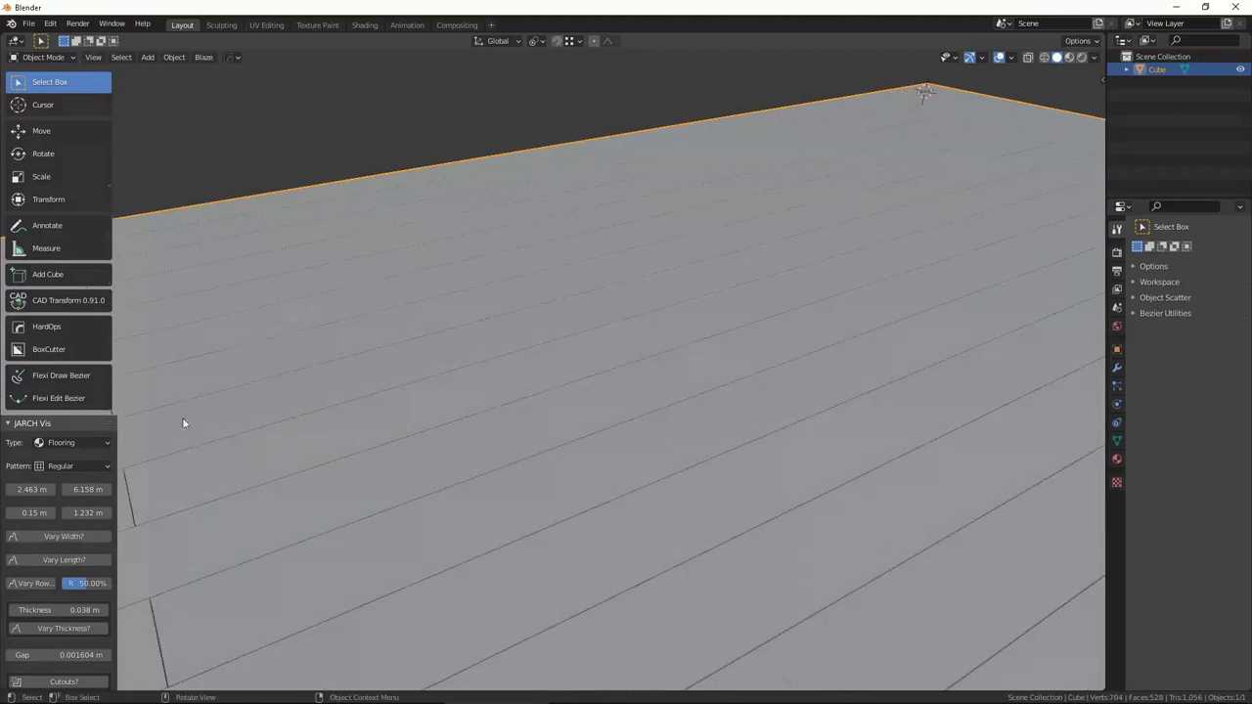
pyautogui.moveTo(71, 489); pyautogui.dragTo(108, 489)
pyautogui.press('KP_Decimal')
pyautogui.moveTo(585, 359)
pyautogui.mouseDown(button='middle')
pyautogui.moveTo(652, 363)
pyautogui.moveTo(559, 343)
pyautogui.moveTo(579, 283)
pyautogui.moveTo(584, 352)
pyautogui.moveTo(707, 324)
pyautogui.moveTo(222, 369)
pyautogui.mouseUp(button='middle')
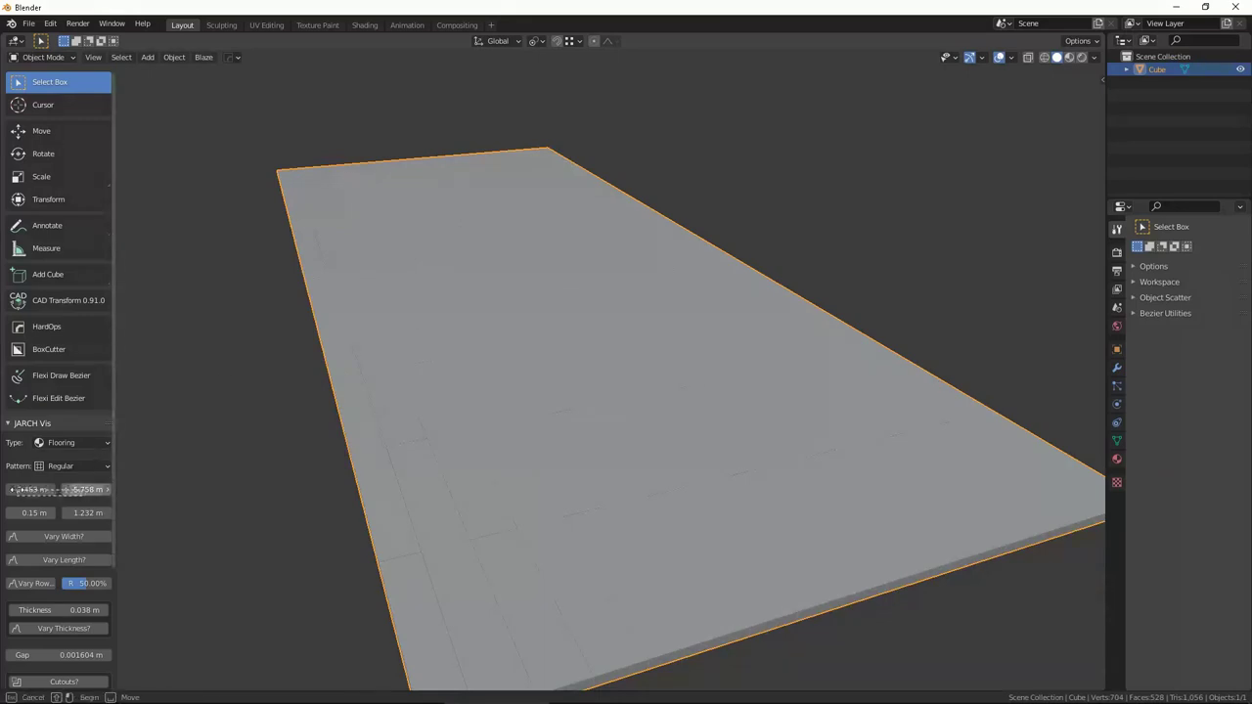
pyautogui.moveTo(60, 489)
pyautogui.mouseDown()
pyautogui.moveTo(93, 490)
pyautogui.moveTo(51, 489)
pyautogui.mouseUp()
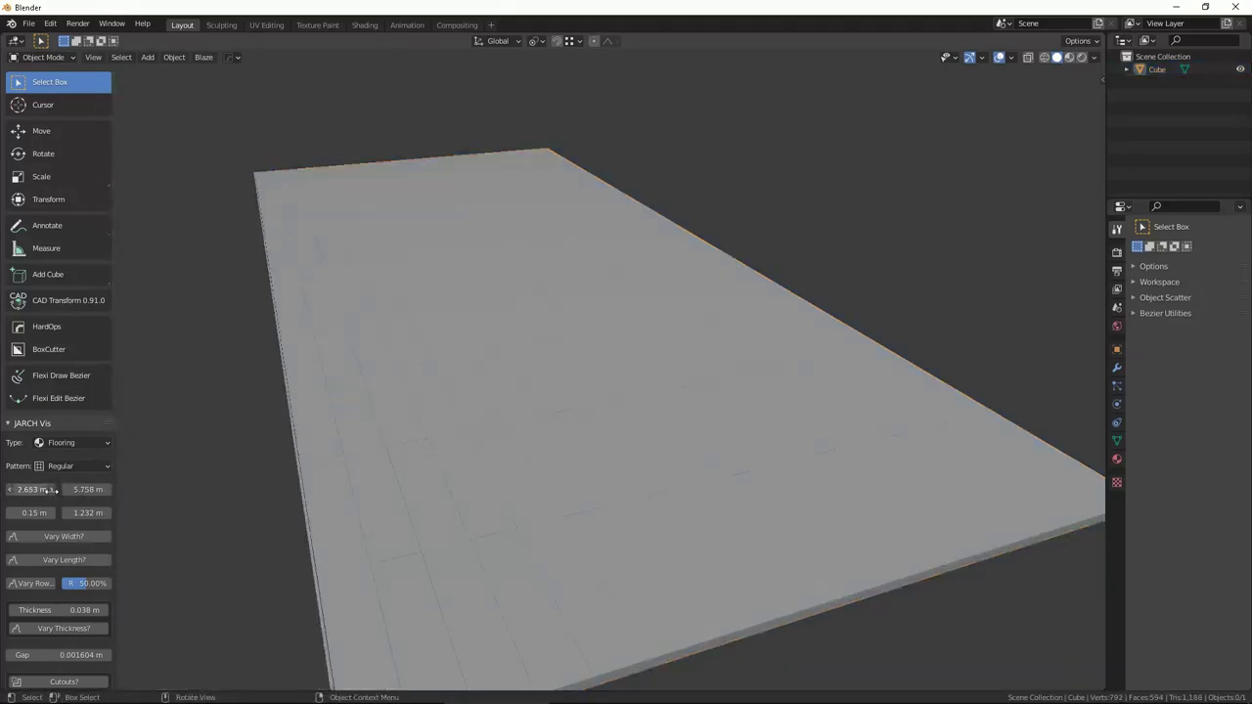
pyautogui.press('KP_Decimal')
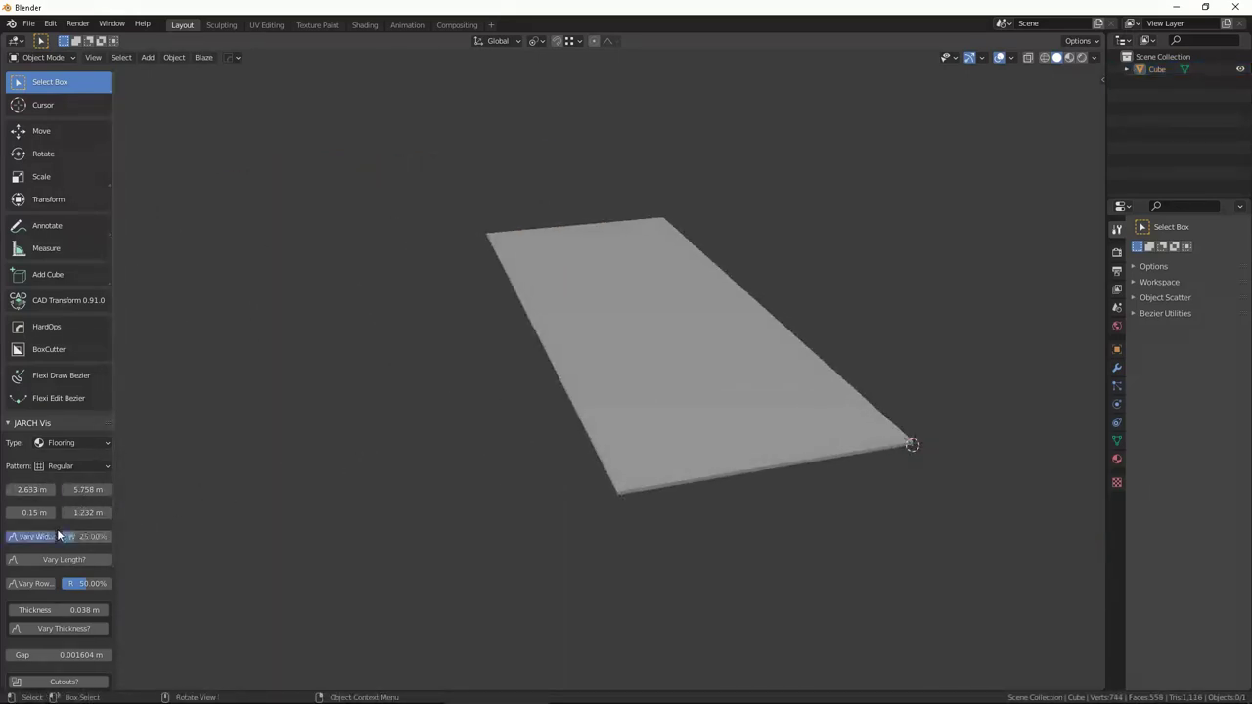
# Turn on varied board widths and change the floor board thickness.
pyautogui.click(59, 535)
pyautogui.scroll(3, 647, 403)
pyautogui.moveTo(647, 403); pyautogui.dragTo(173, 535, button='middle')
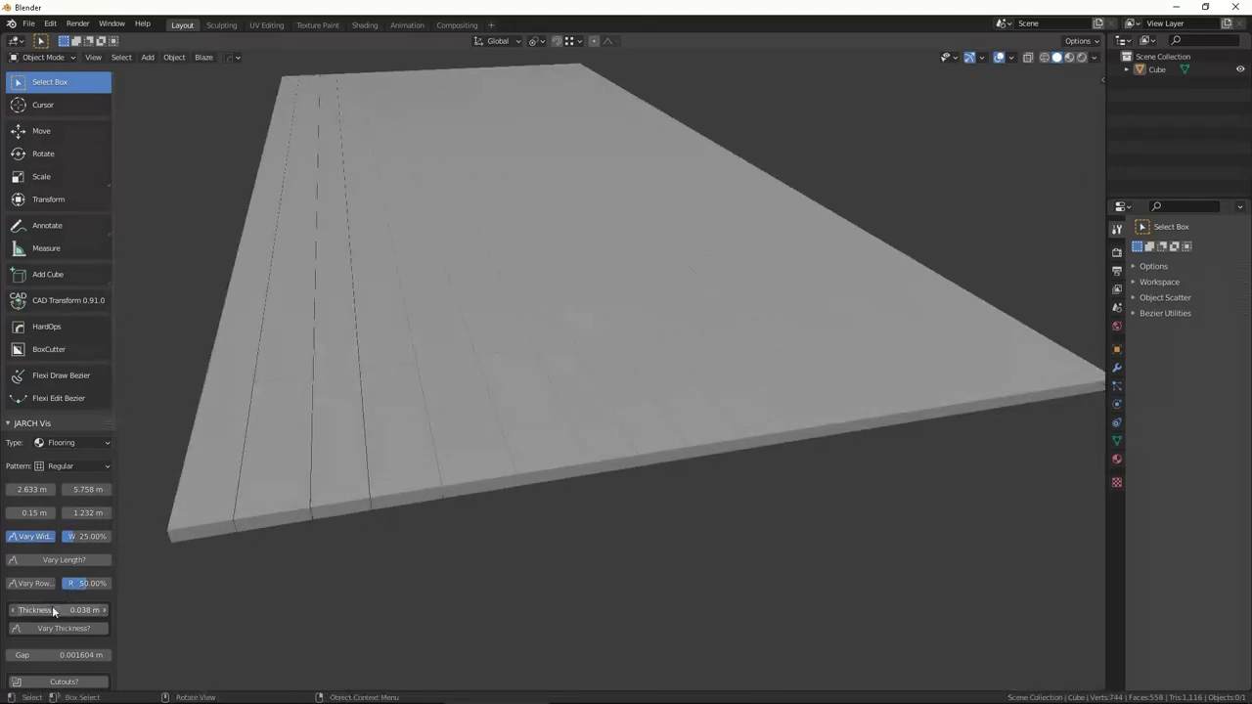
pyautogui.moveTo(44, 609); pyautogui.dragTo(61, 609)
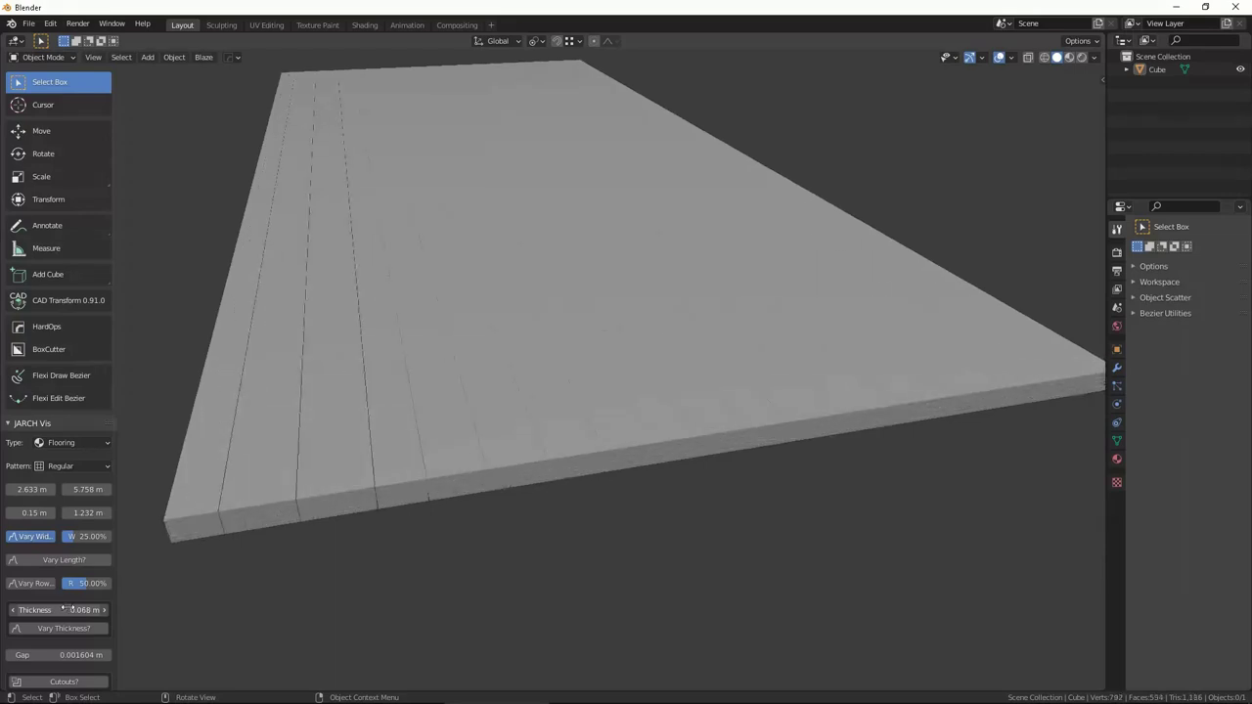
pyautogui.moveTo(239, 565)
pyautogui.mouseDown(button='middle')
pyautogui.moveTo(635, 356)
pyautogui.moveTo(592, 366)
pyautogui.mouseUp(button='middle')
pyautogui.scroll(5, 668, 353)
pyautogui.scroll(-5, 627, 349)
pyautogui.scroll(5, 592, 366)
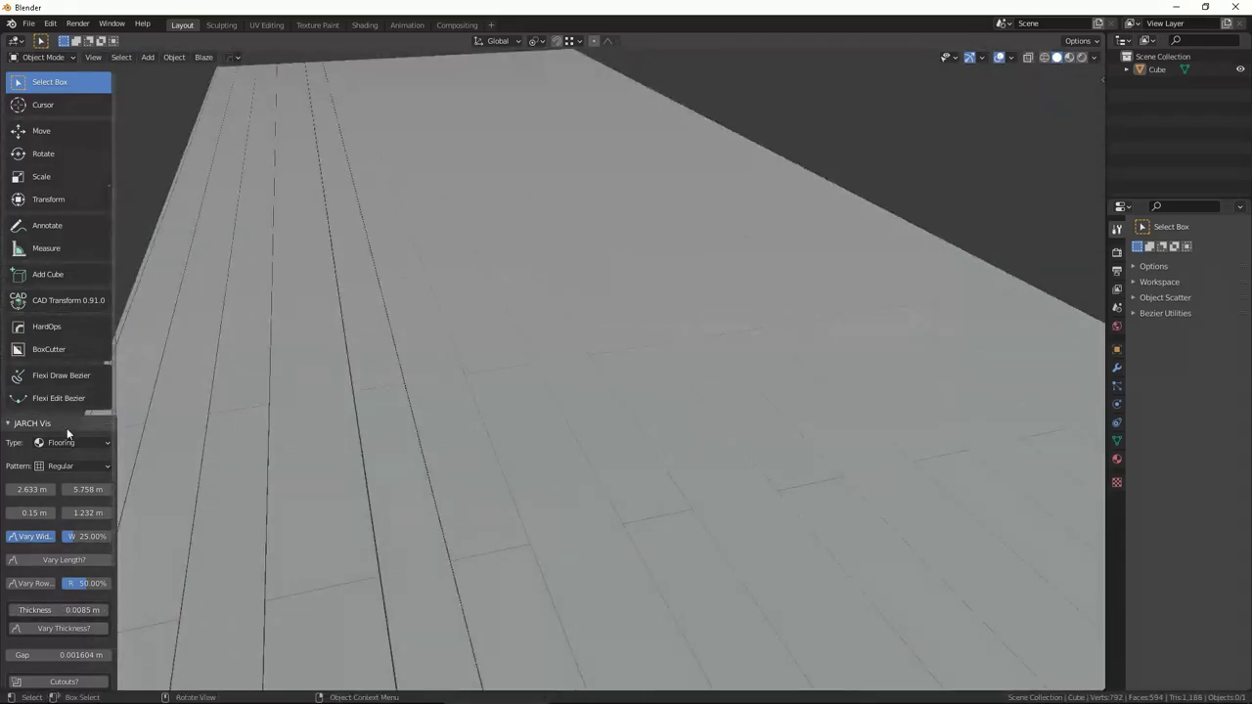
# Cycle the floor pattern through Herringbone, Hopscotch, Octagons and Corridor.
pyautogui.click(80, 514)
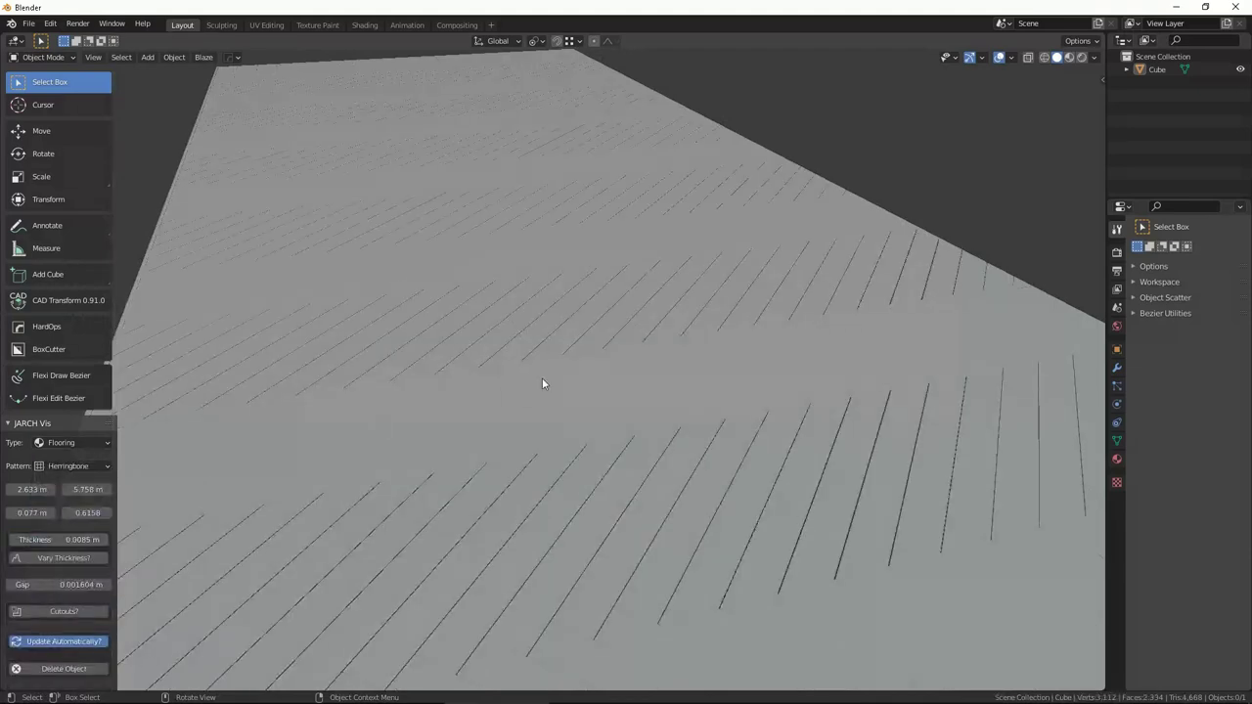
pyautogui.scroll(-3, 615, 378)
pyautogui.scroll(3, 614, 378)
pyautogui.click(95, 470)
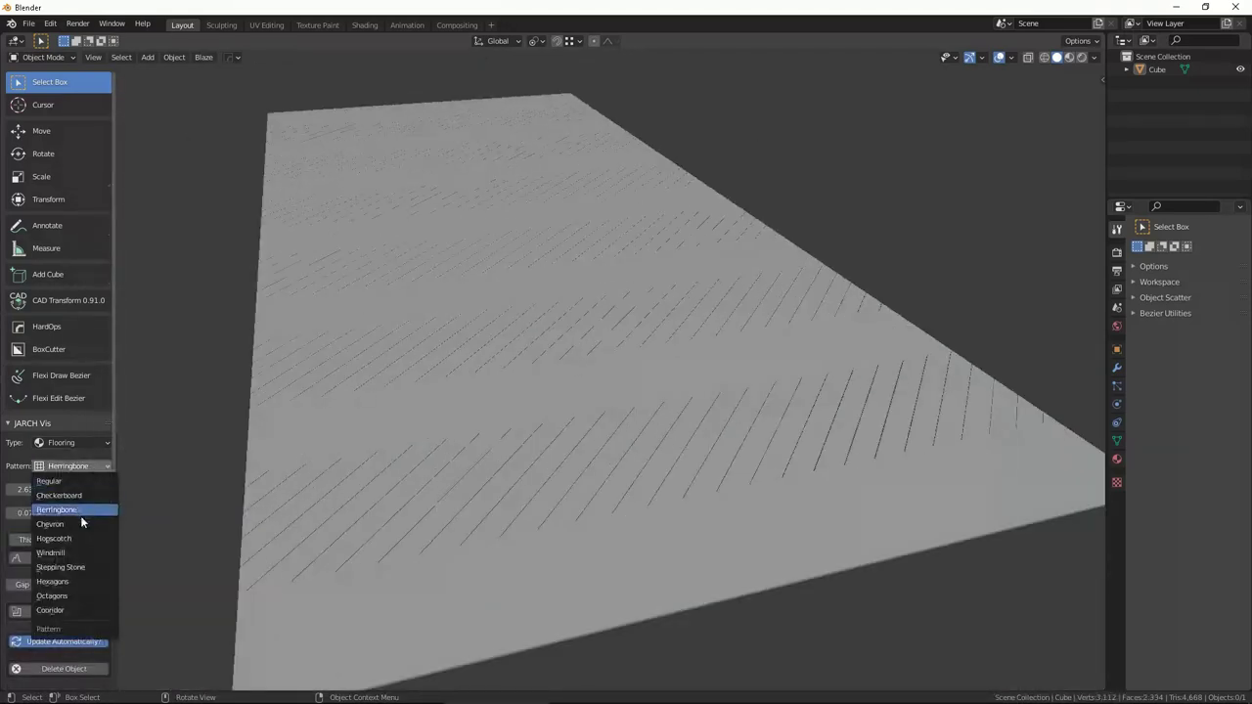
pyautogui.click(72, 540)
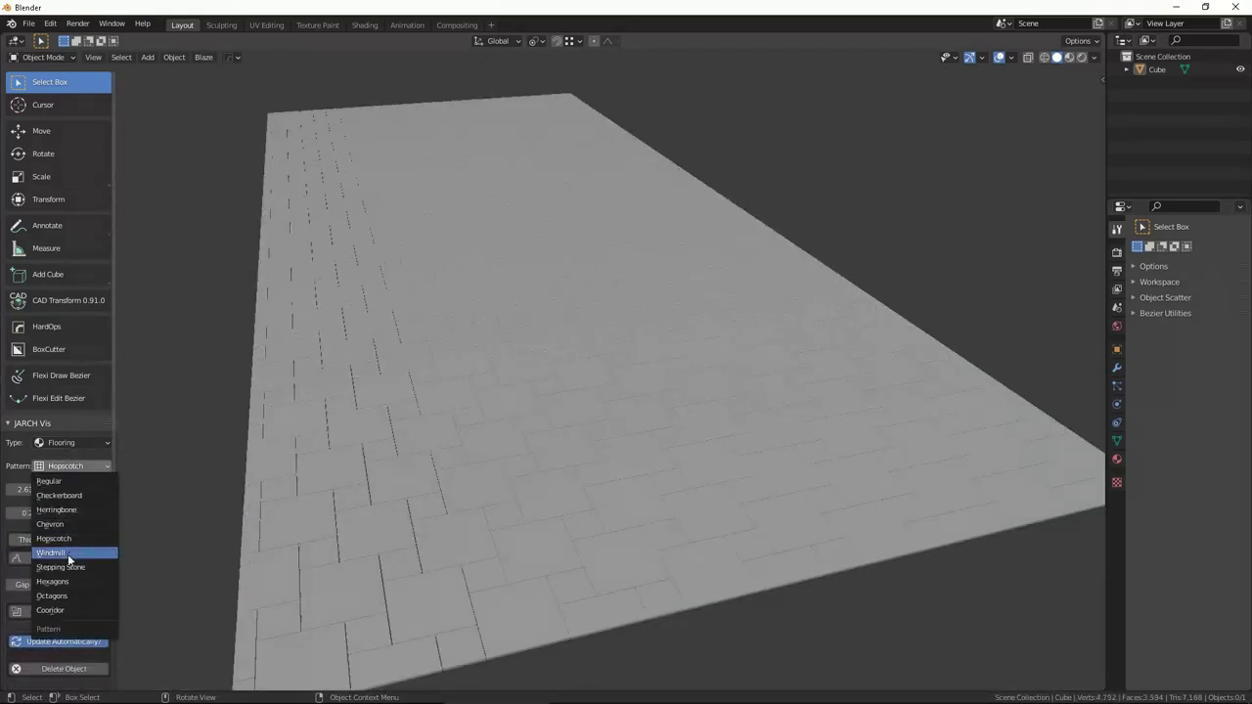
pyautogui.click(65, 595)
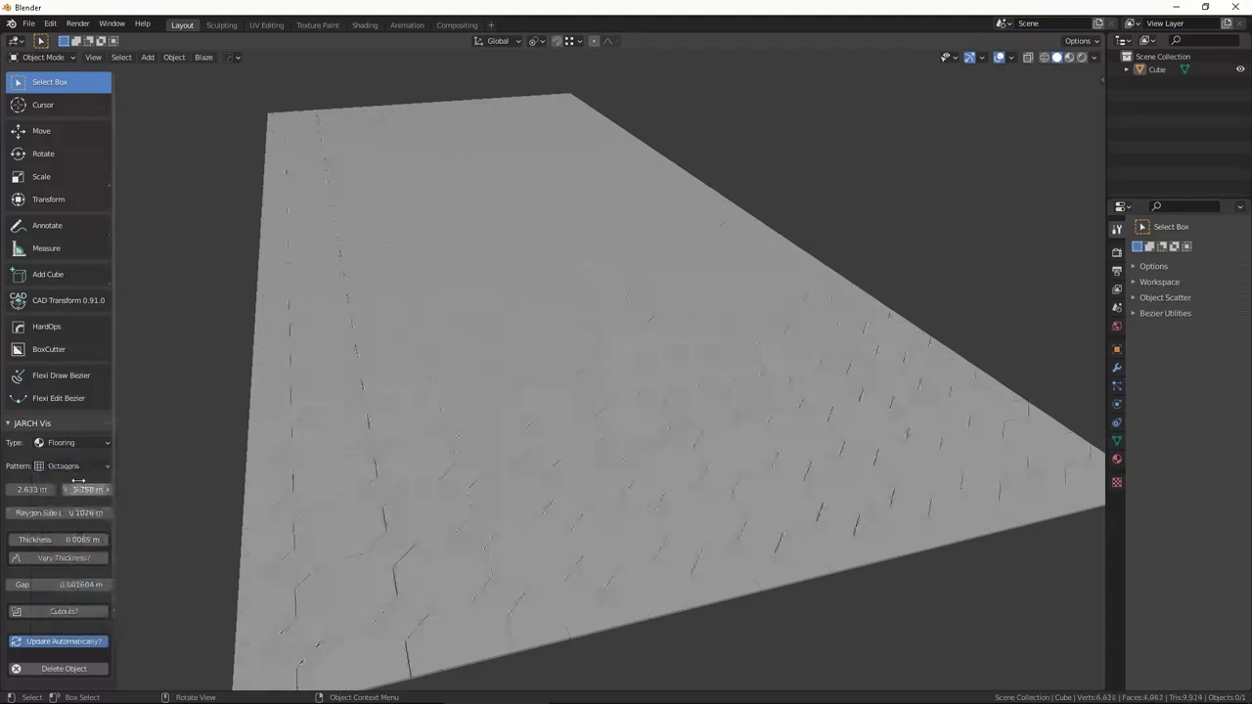
pyautogui.click(67, 613)
# Select the floor slab and delete it.
pyautogui.moveTo(749, 310)
pyautogui.mouseDown(button='middle')
pyautogui.moveTo(658, 340)
pyautogui.moveTo(676, 321)
pyautogui.mouseUp(button='middle')
pyautogui.click(676, 320)
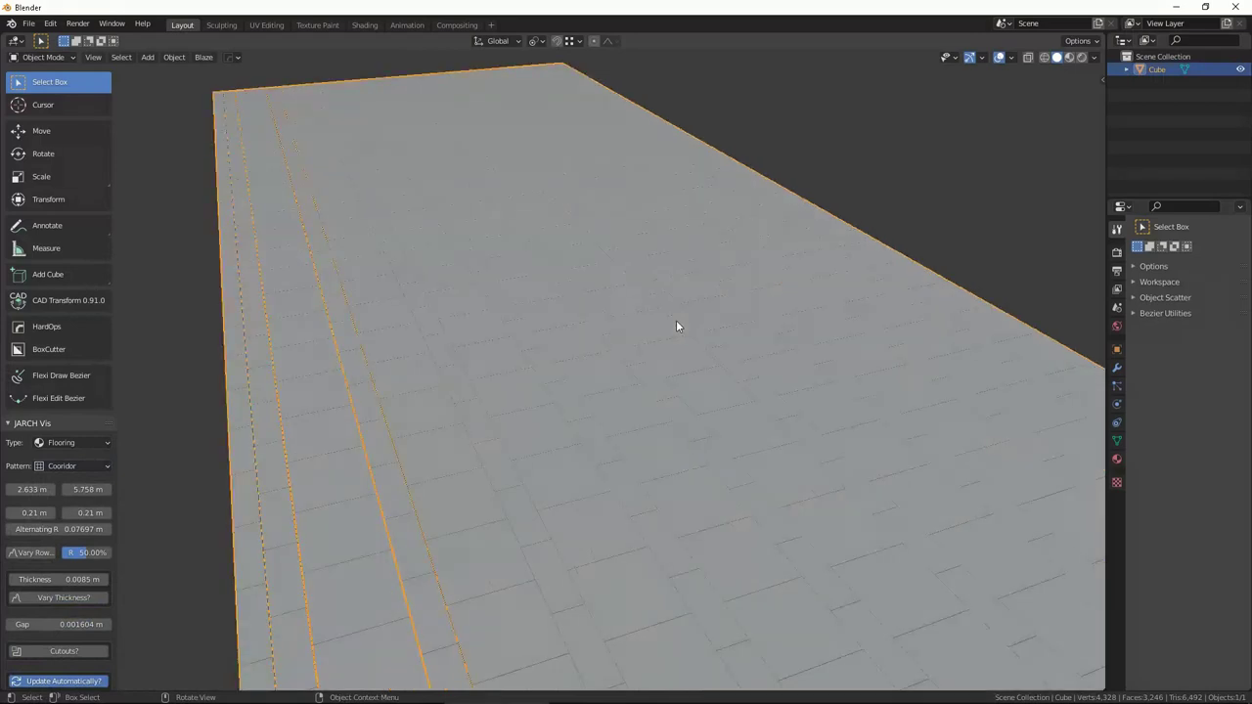
pyautogui.press('Delete')
# Add a JARCH Vis siding wall and turn the view to face it.
pyautogui.click(80, 474)
pyautogui.scroll(-3, 713, 361)
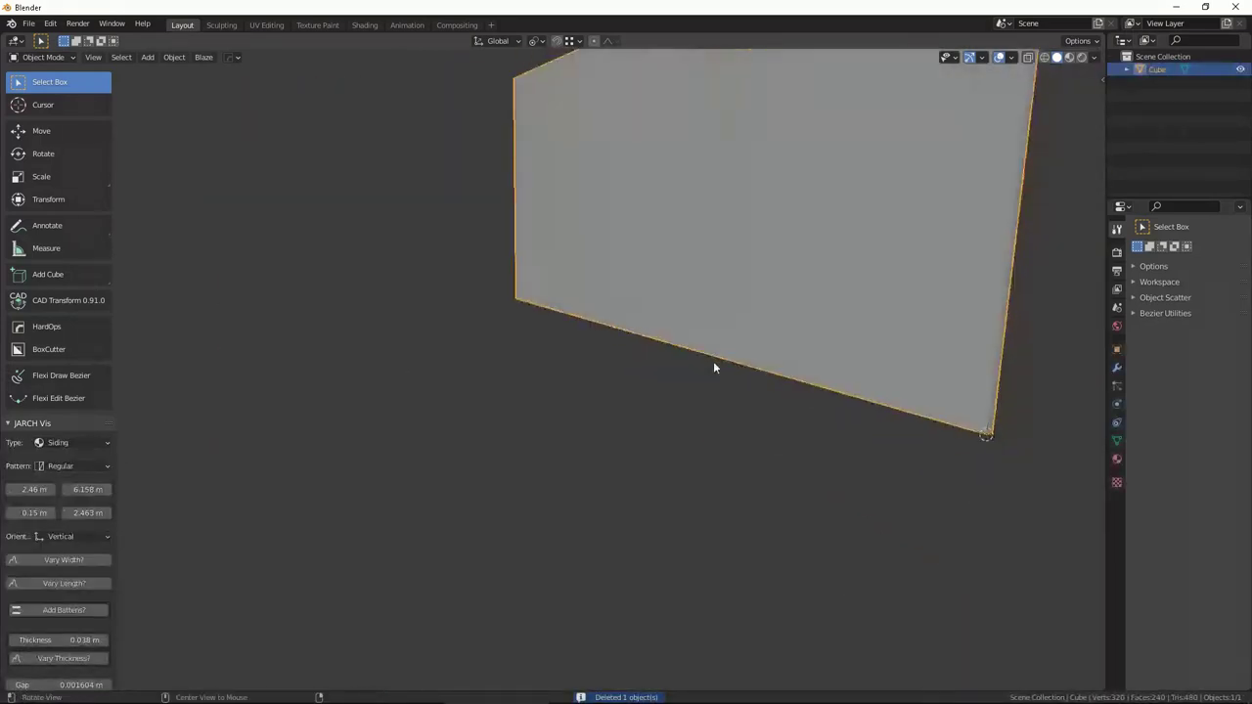
pyautogui.moveTo(714, 361)
pyautogui.mouseDown(button='middle')
pyautogui.moveTo(876, 442)
pyautogui.moveTo(582, 460)
pyautogui.moveTo(662, 414)
pyautogui.moveTo(682, 434)
pyautogui.moveTo(626, 489)
pyautogui.mouseUp(button='middle')
pyautogui.scroll(3, 742, 459)
pyautogui.moveTo(743, 460)
pyautogui.mouseDown(button='middle')
pyautogui.moveTo(727, 428)
pyautogui.moveTo(740, 388)
pyautogui.moveTo(672, 426)
pyautogui.moveTo(240, 522)
pyautogui.mouseUp(button='middle')
pyautogui.scroll(3, 727, 428)
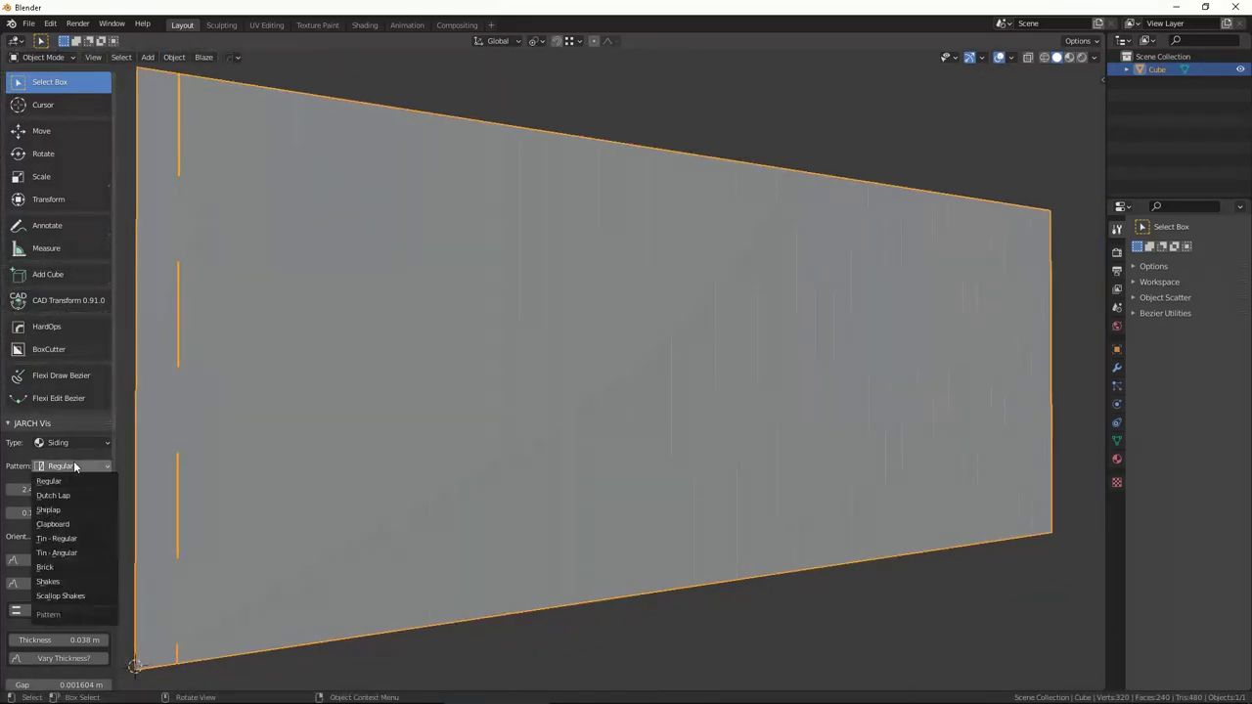
# Switch the siding pattern to Tin - Regular, then Brick, then Scallop Shakes.
pyautogui.click(69, 541)
pyautogui.moveTo(557, 323)
pyautogui.mouseDown(button='middle')
pyautogui.moveTo(453, 348)
pyautogui.moveTo(545, 358)
pyautogui.moveTo(583, 317)
pyautogui.moveTo(618, 326)
pyautogui.moveTo(643, 363)
pyautogui.moveTo(674, 319)
pyautogui.moveTo(730, 306)
pyautogui.moveTo(707, 307)
pyautogui.mouseUp(button='middle')
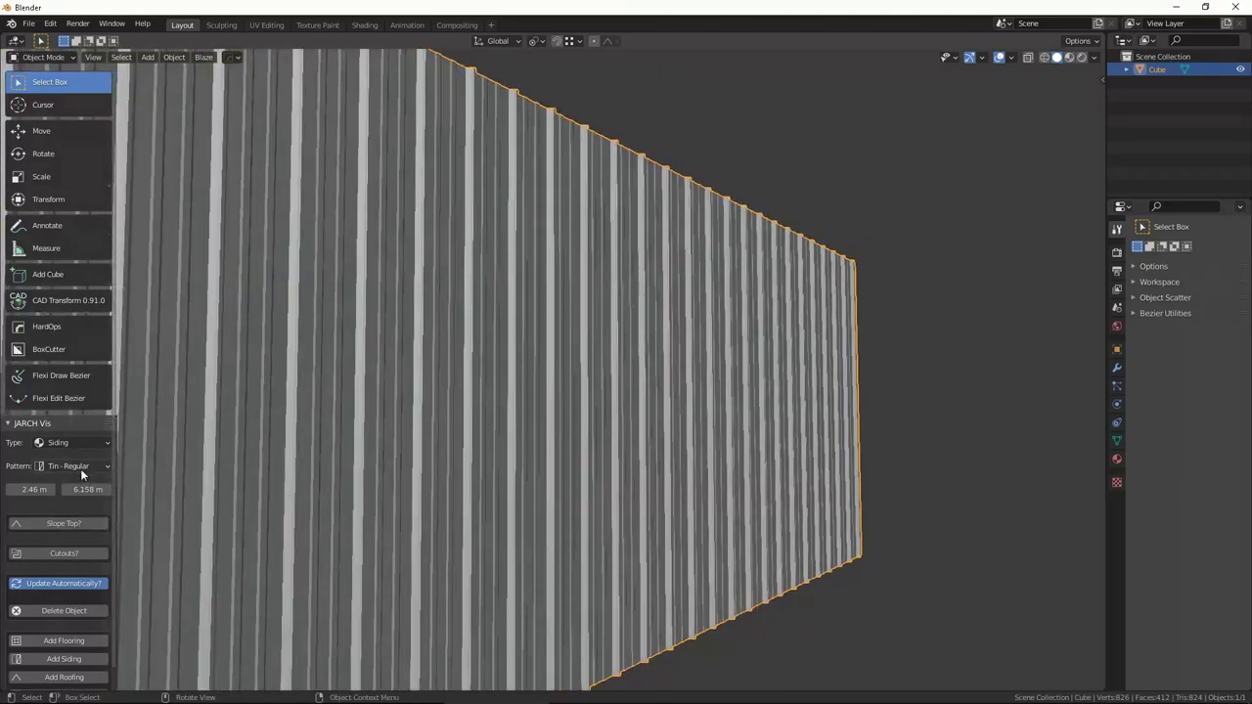
pyautogui.click(72, 569)
pyautogui.moveTo(577, 416)
pyautogui.mouseDown(button='middle')
pyautogui.moveTo(685, 396)
pyautogui.moveTo(655, 371)
pyautogui.moveTo(713, 400)
pyautogui.moveTo(674, 369)
pyautogui.moveTo(692, 381)
pyautogui.moveTo(676, 363)
pyautogui.moveTo(707, 330)
pyautogui.moveTo(691, 307)
pyautogui.moveTo(677, 317)
pyautogui.moveTo(702, 312)
pyautogui.moveTo(679, 283)
pyautogui.moveTo(656, 299)
pyautogui.moveTo(724, 307)
pyautogui.moveTo(711, 298)
pyautogui.moveTo(730, 283)
pyautogui.mouseUp(button='middle')
pyautogui.press('Tab')
pyautogui.press('Tab')
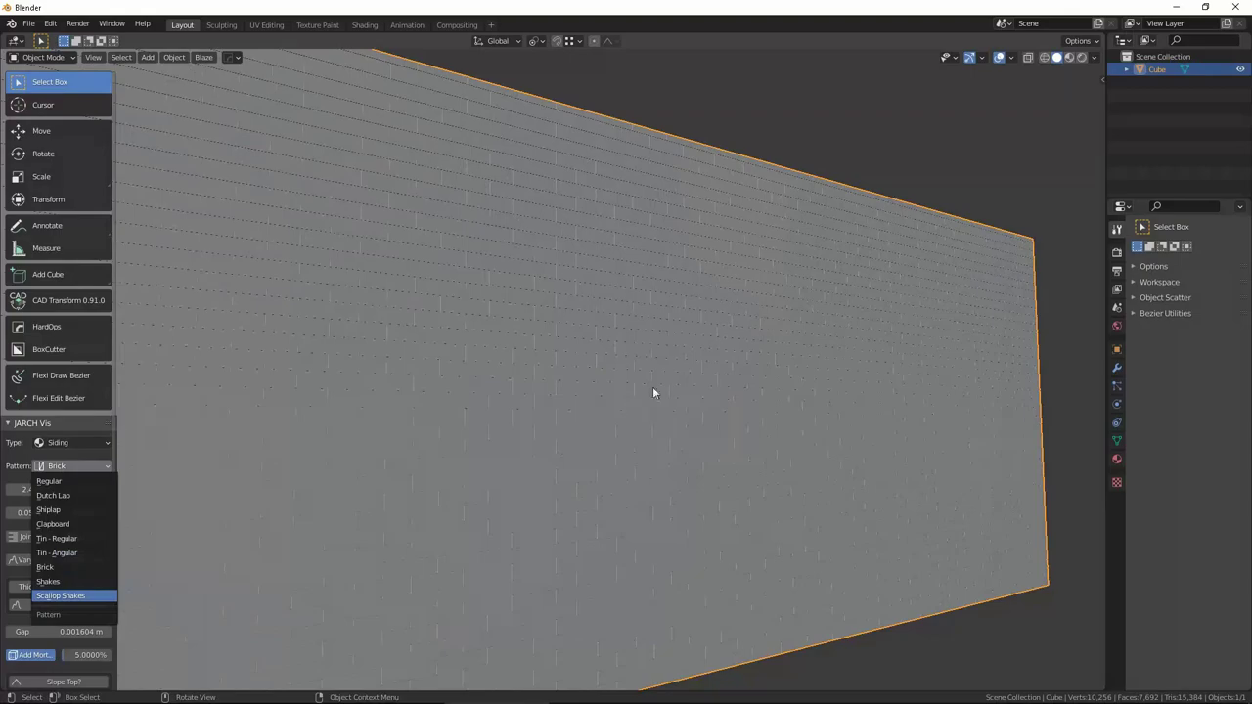
pyautogui.moveTo(741, 266)
pyautogui.mouseDown(button='middle')
pyautogui.moveTo(698, 280)
pyautogui.moveTo(740, 290)
pyautogui.moveTo(724, 290)
pyautogui.mouseUp(button='middle')
pyautogui.scroll(-5, 724, 291)
# Delete the siding wall, add a JARCH Vis window, and make it a Gothic arch.
pyautogui.press('Delete')
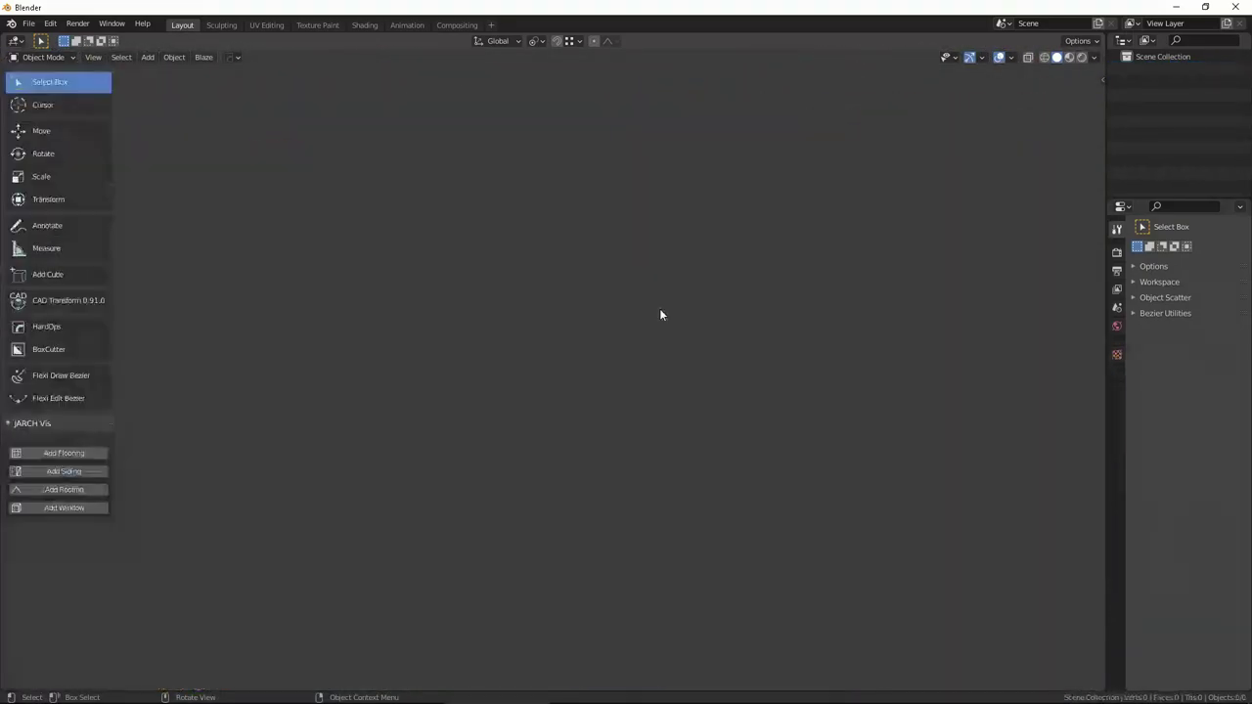
pyautogui.click(81, 510)
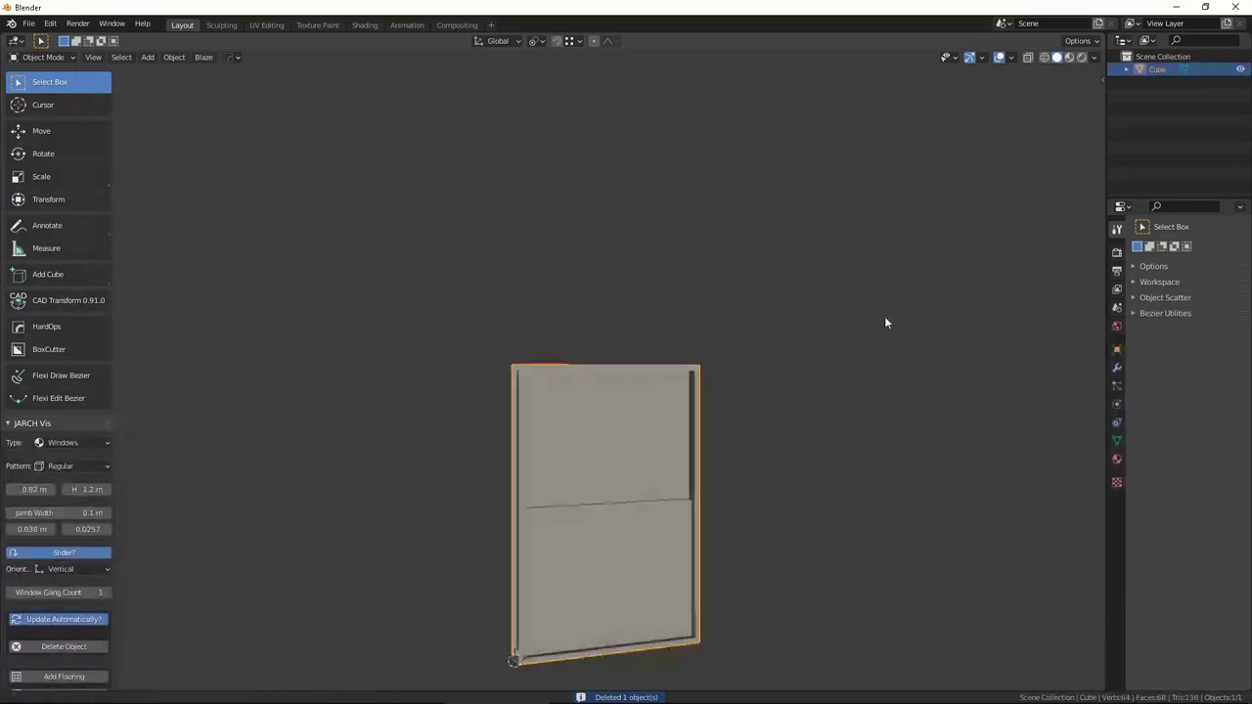
pyautogui.moveTo(826, 258); pyautogui.dragTo(245, 511, button='middle')
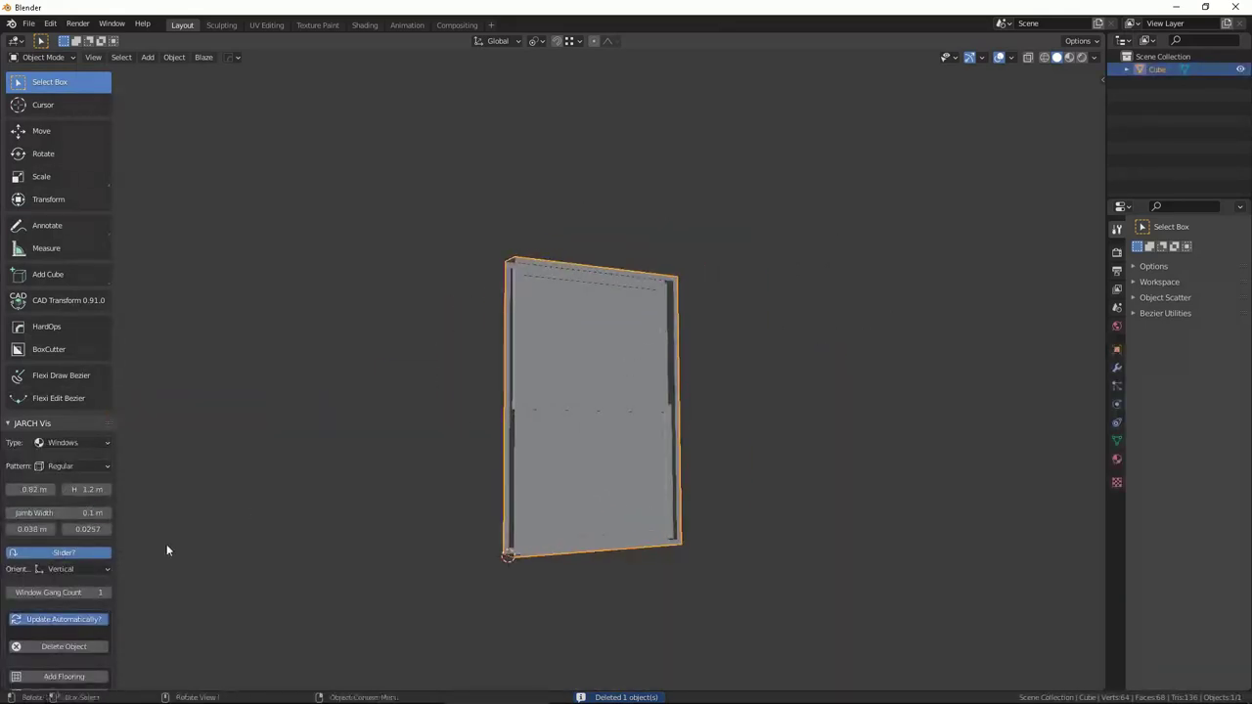
pyautogui.click(69, 468)
pyautogui.click(63, 516)
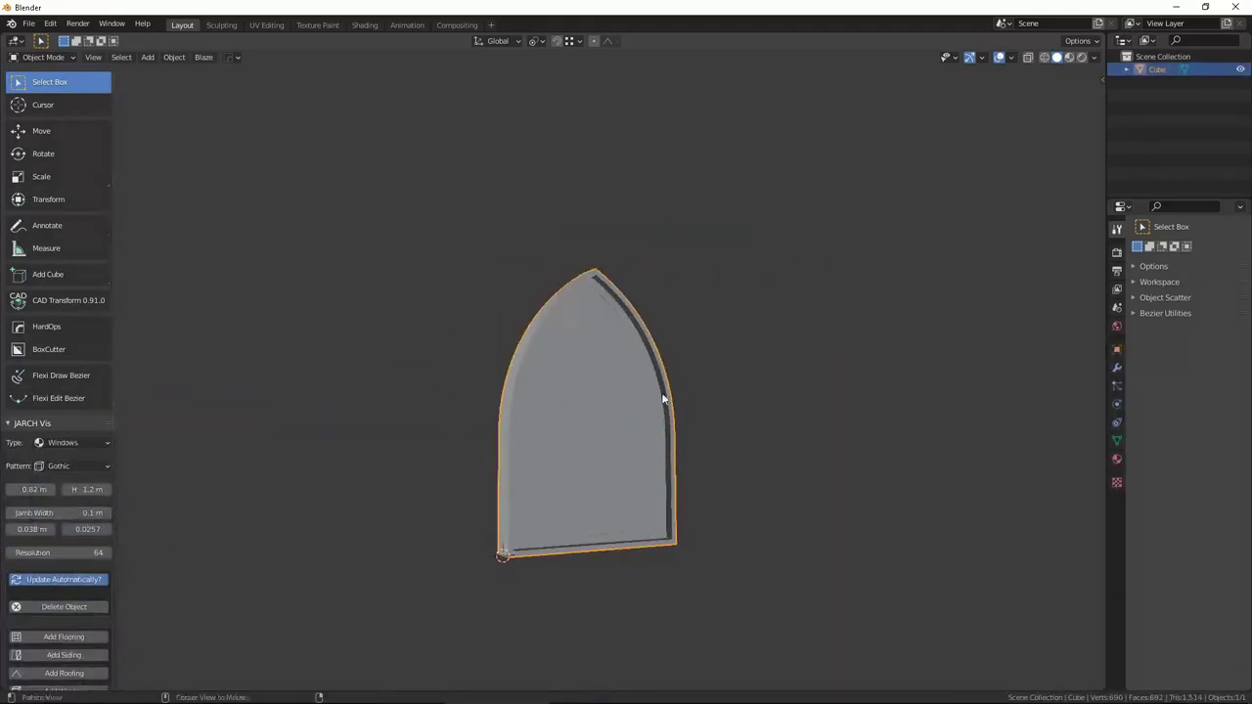
# Change the window to a bow shape, delete it, and add a JARCH Vis roof.
pyautogui.moveTo(664, 387)
pyautogui.mouseDown(button='middle')
pyautogui.moveTo(632, 372)
pyautogui.moveTo(726, 358)
pyautogui.mouseUp(button='middle')
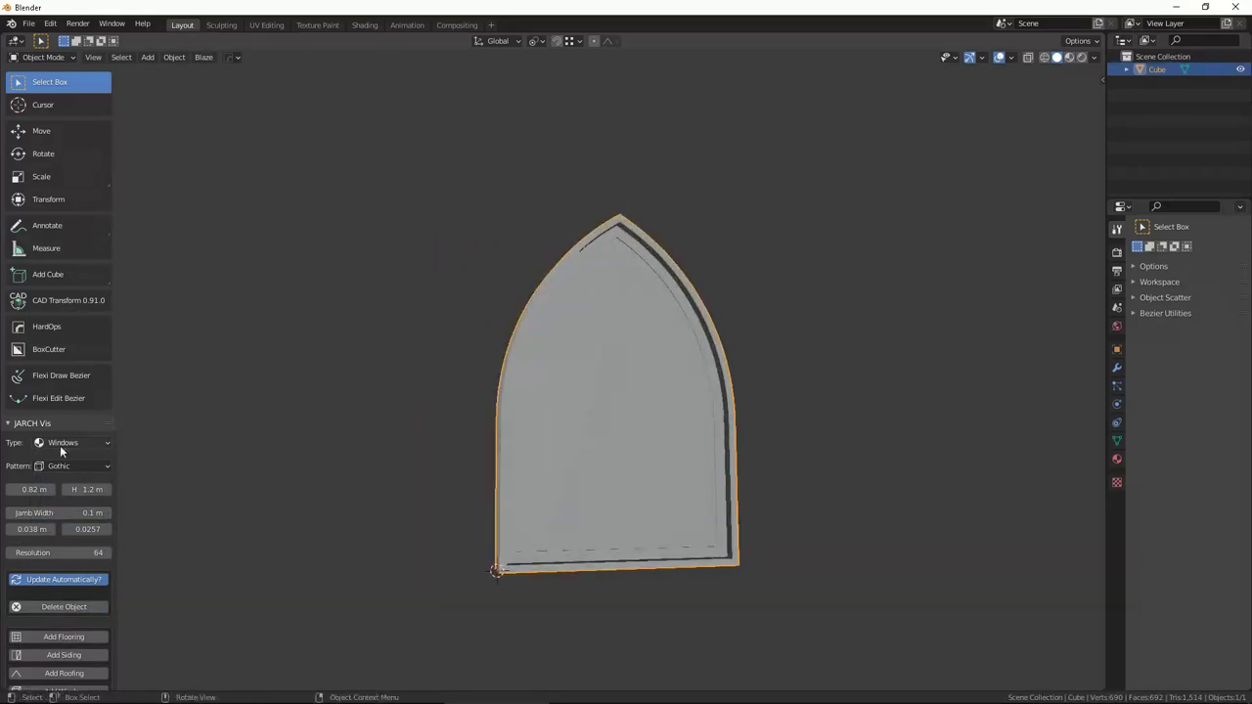
pyautogui.click(43, 568)
pyautogui.moveTo(673, 377)
pyautogui.mouseDown(button='middle')
pyautogui.moveTo(644, 442)
pyautogui.moveTo(738, 427)
pyautogui.moveTo(730, 376)
pyautogui.mouseUp(button='middle')
pyautogui.press('Delete')
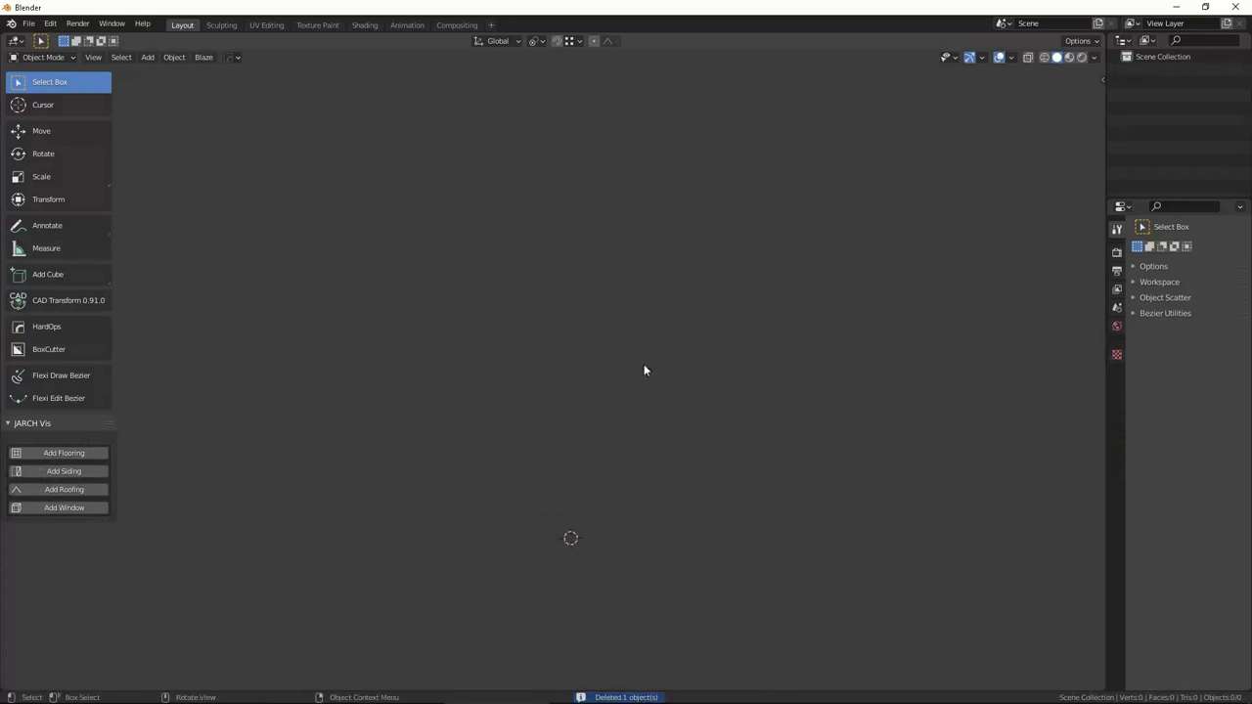
pyautogui.click(79, 494)
# Try the Shingles - 3 Tab and then the Shakes pattern on the roof.
pyautogui.moveTo(774, 430)
pyautogui.mouseDown(button='middle')
pyautogui.moveTo(492, 342)
pyautogui.moveTo(655, 319)
pyautogui.mouseUp(button='middle')
pyautogui.scroll(3, 655, 319)
pyautogui.scroll(2, 648, 296)
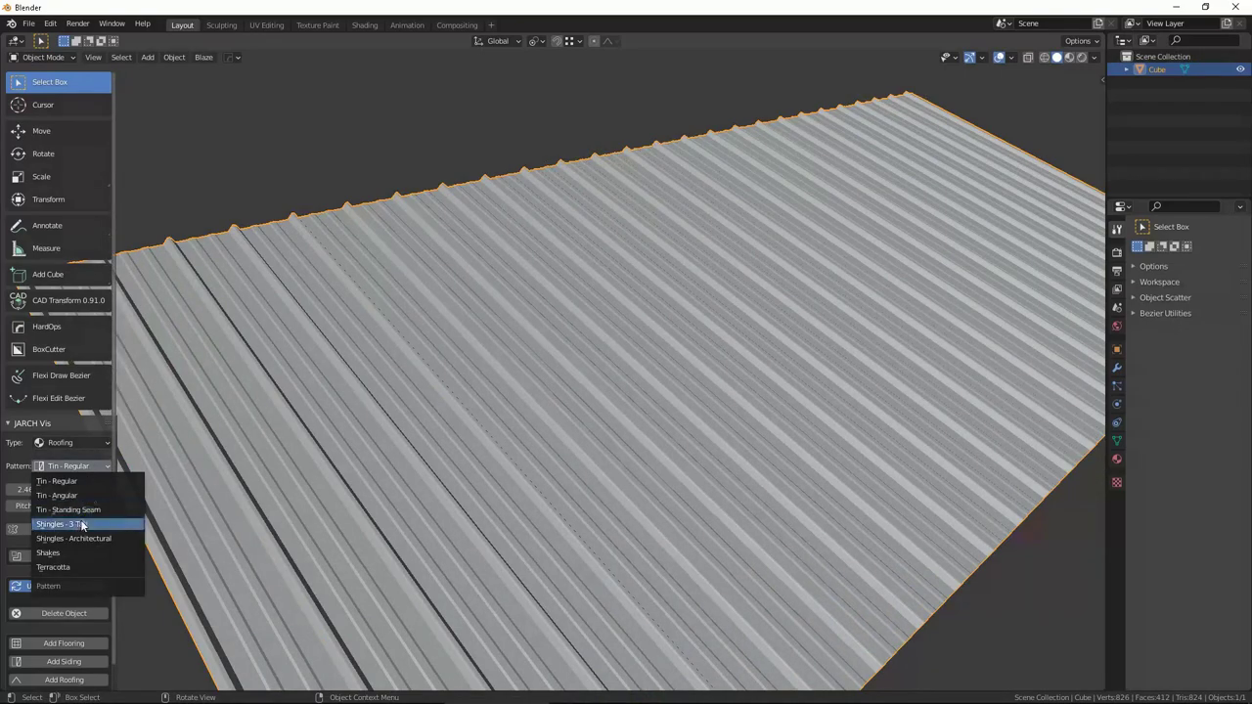
pyautogui.press('Return')
pyautogui.scroll(-4, 646, 358)
pyautogui.moveTo(637, 366)
pyautogui.mouseDown(button='middle')
pyautogui.moveTo(496, 382)
pyautogui.moveTo(617, 389)
pyautogui.moveTo(684, 344)
pyautogui.moveTo(130, 418)
pyautogui.mouseUp(button='middle')
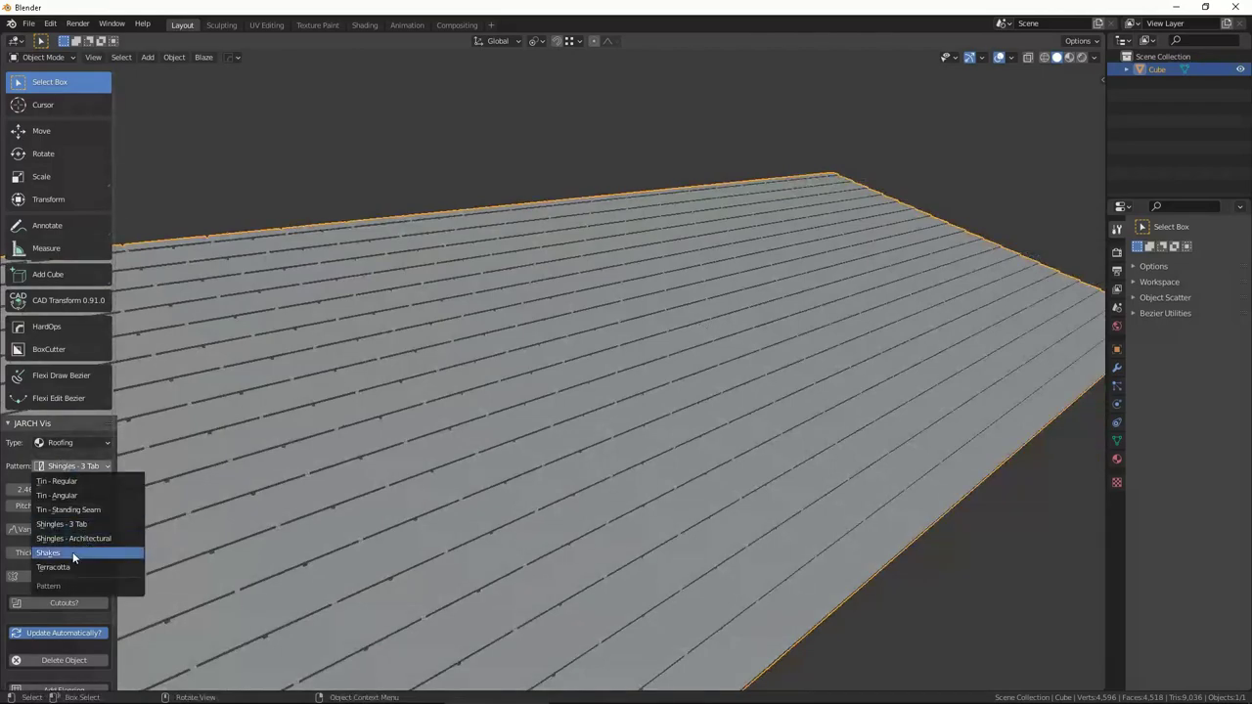
pyautogui.press('Return')
pyautogui.moveTo(774, 355)
pyautogui.mouseDown(button='middle')
pyautogui.moveTo(836, 299)
pyautogui.moveTo(772, 333)
pyautogui.moveTo(734, 319)
pyautogui.mouseUp(button='middle')
pyautogui.scroll(3, 733, 319)
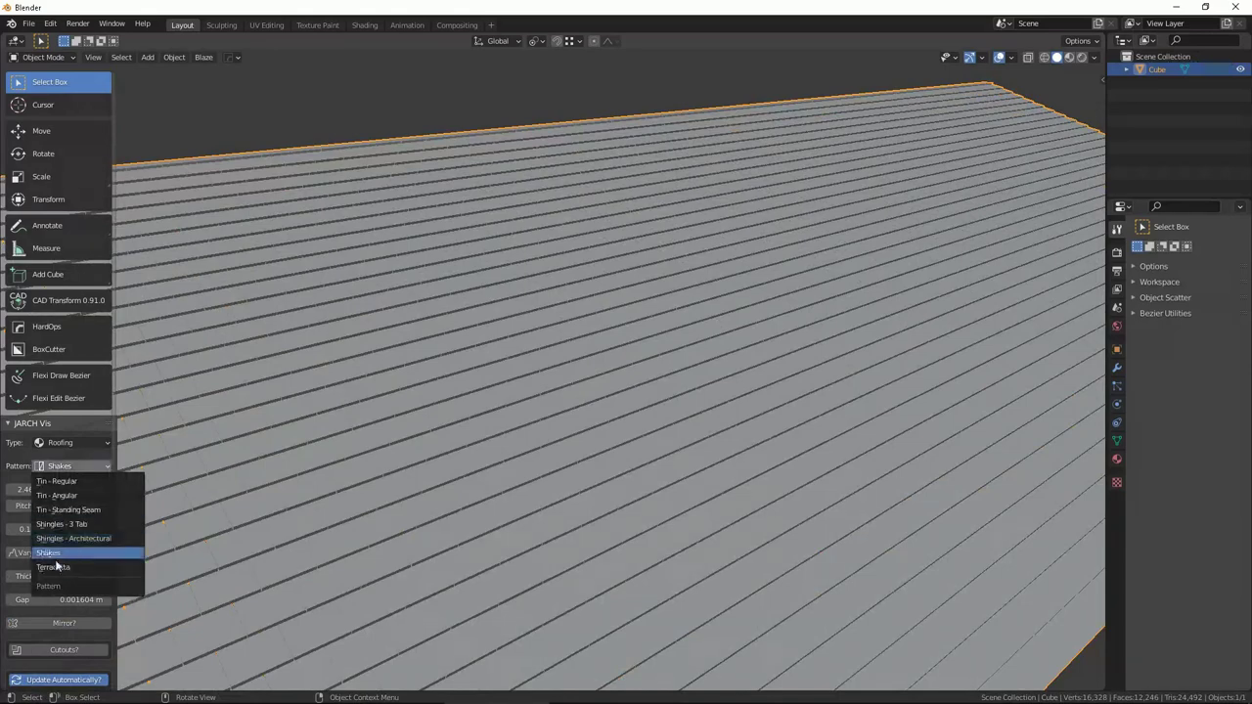
# Apply the Terracotta pattern and orbit to inspect the curved clay tiles.
pyautogui.press('Return')
pyautogui.scroll(-5, 720, 366)
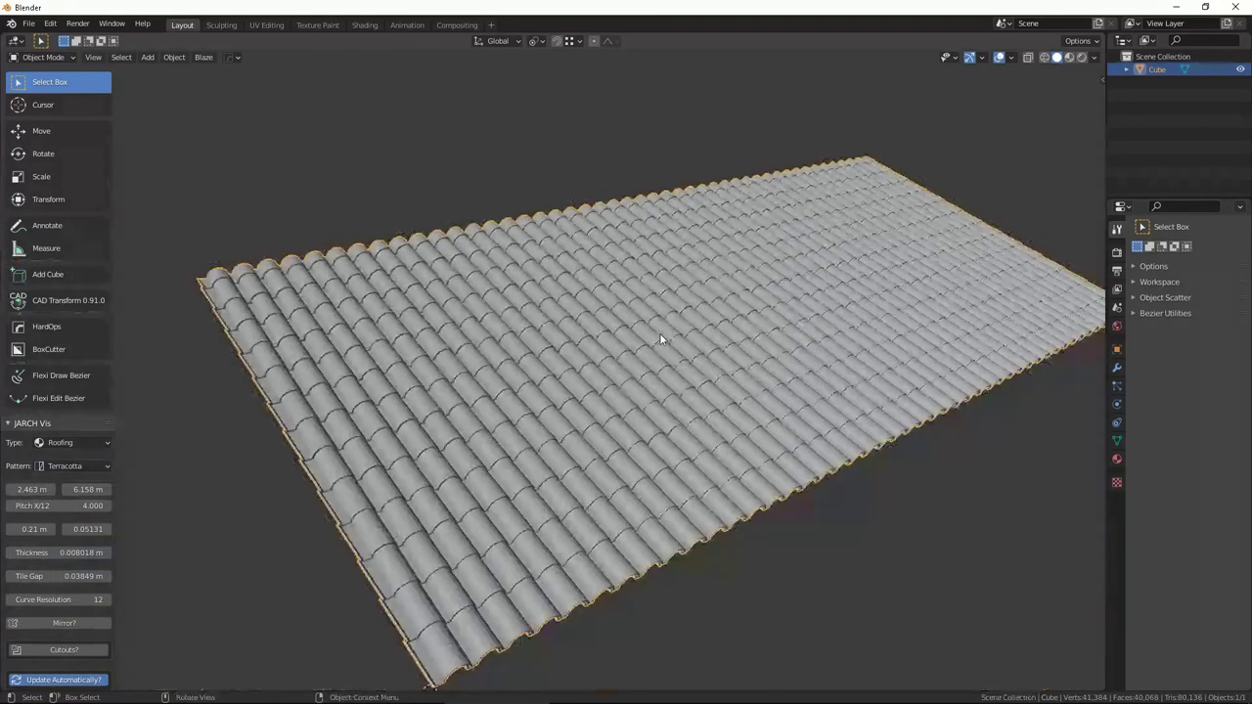
pyautogui.scroll(4, 506, 279)
pyautogui.moveTo(657, 334)
pyautogui.mouseDown(button='middle')
pyautogui.moveTo(507, 279)
pyautogui.moveTo(601, 287)
pyautogui.moveTo(578, 291)
pyautogui.mouseUp(button='middle')
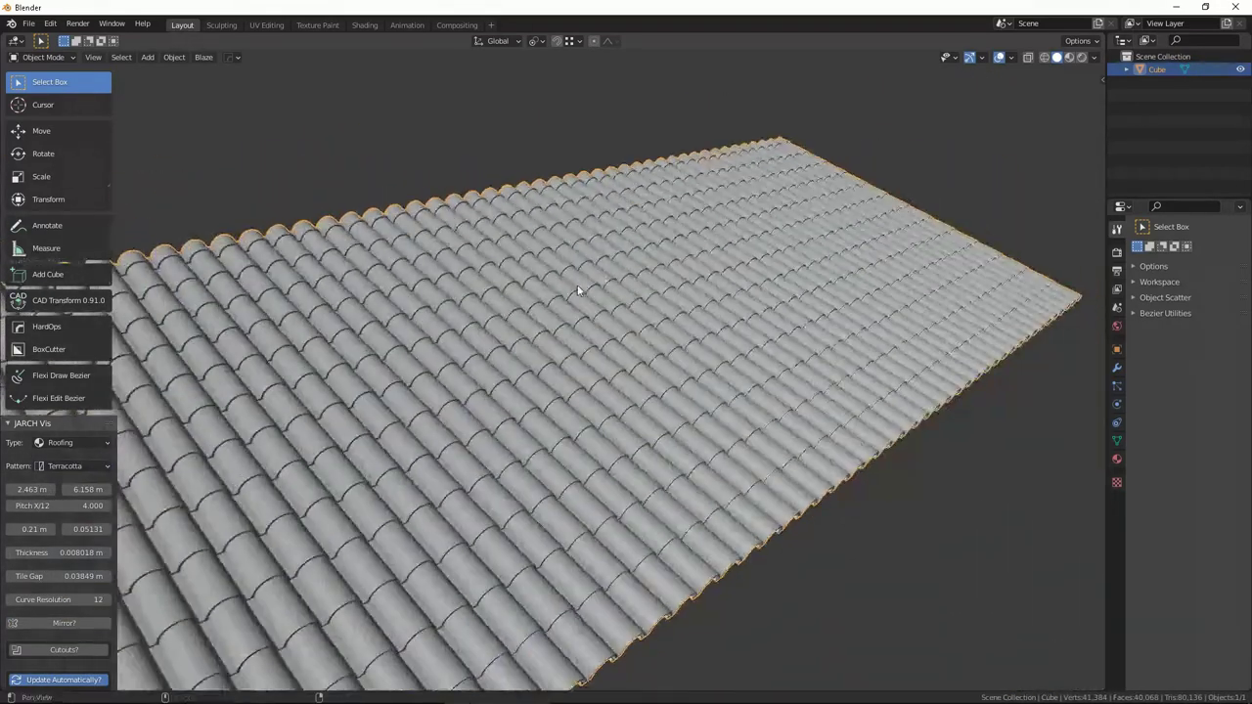
pyautogui.scroll(3, 579, 291)
pyautogui.scroll(3, 655, 275)
pyautogui.scroll(-3, 654, 275)
pyautogui.scroll(-3, 648, 269)
pyautogui.moveTo(648, 269)
pyautogui.mouseDown(button='middle')
pyautogui.moveTo(607, 332)
pyautogui.moveTo(646, 308)
pyautogui.mouseUp(button='middle')
# Enter Edit Mode on the roof and select a single terracotta tile face.
pyautogui.press('Tab')
pyautogui.scroll(3, 607, 333)
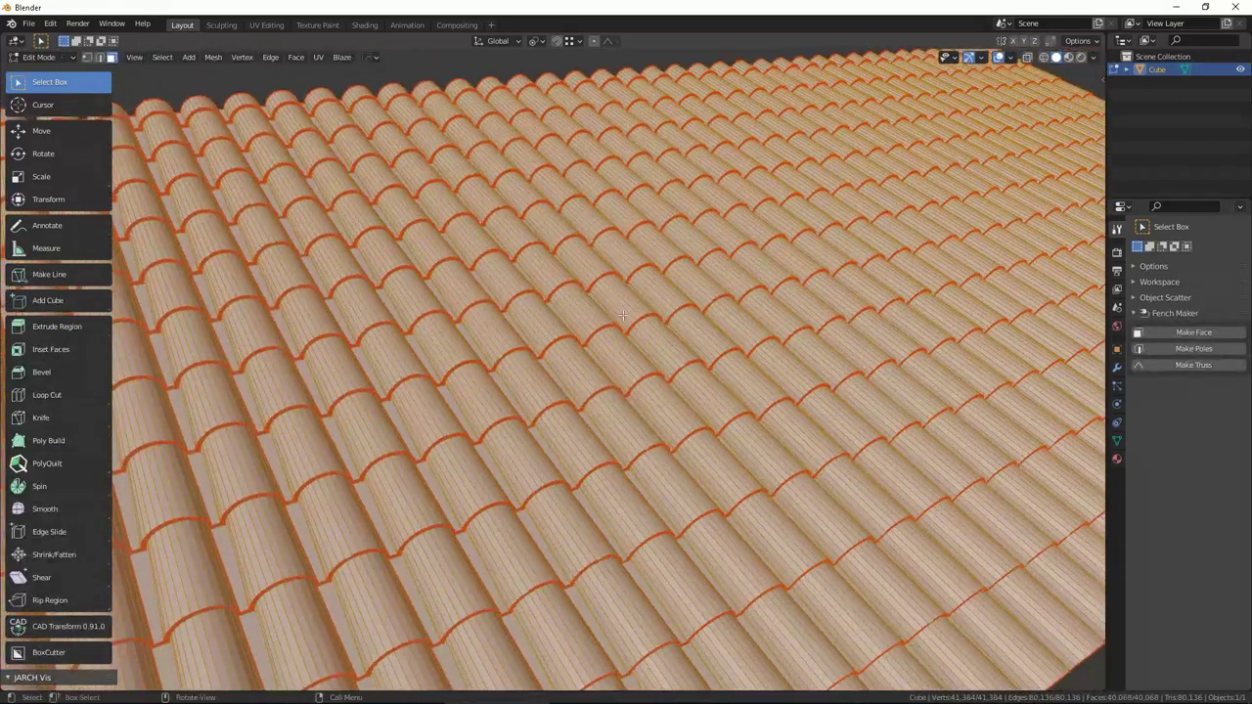
pyautogui.scroll(-3, 661, 301)
pyautogui.click(529, 544)
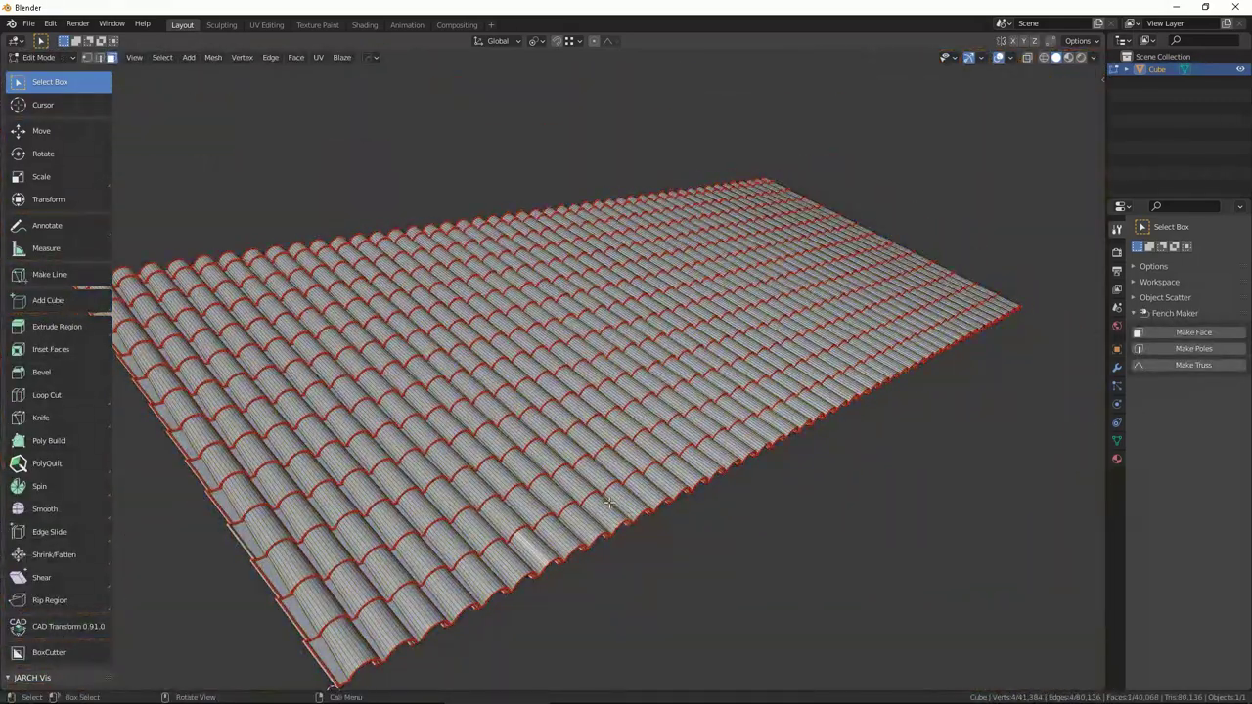
pyautogui.scroll(4, 609, 502)
pyautogui.scroll(-5, 659, 471)
pyautogui.scroll(5, 659, 467)
pyautogui.scroll(2, 621, 376)
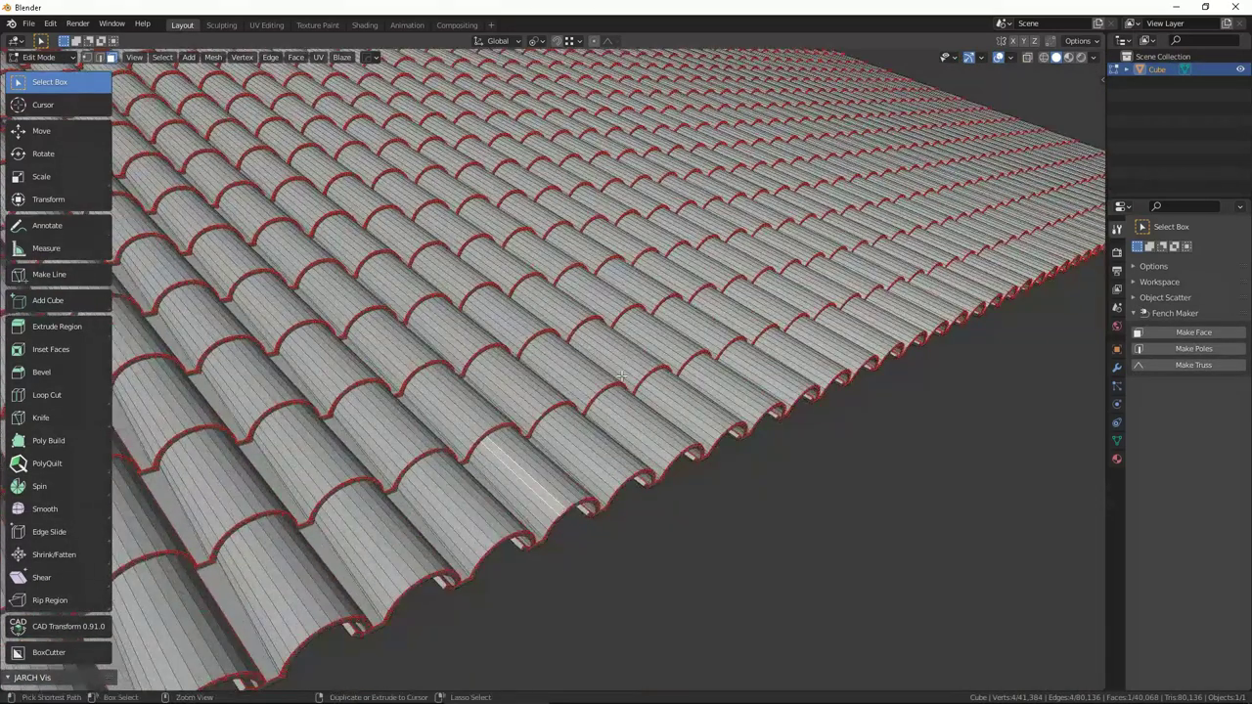
pyautogui.scroll(-4, 621, 377)
# Move the selected tile out of the roof, then return to Object Mode.
pyautogui.press('g')
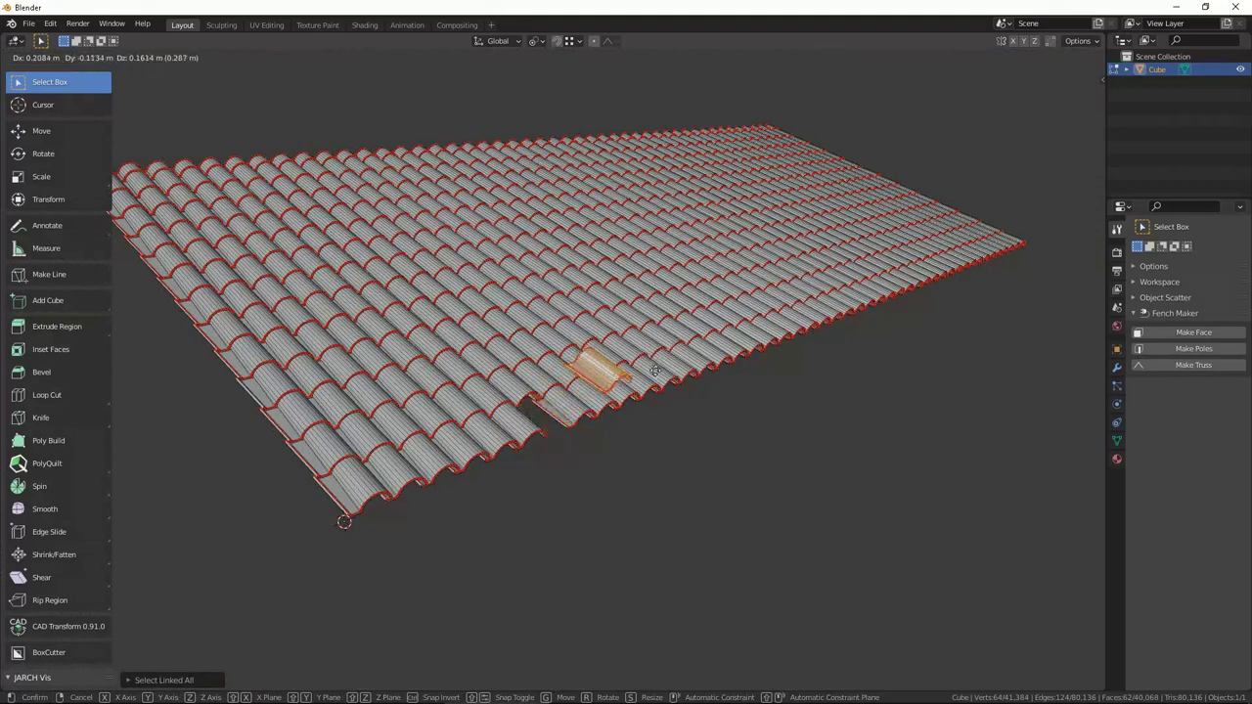
pyautogui.click(623, 401)
pyautogui.scroll(5, 623, 401)
pyautogui.scroll(2, 623, 401)
pyautogui.scroll(-7, 685, 440)
pyautogui.moveTo(675, 440)
pyautogui.mouseDown(button='middle')
pyautogui.moveTo(713, 456)
pyautogui.moveTo(659, 456)
pyautogui.mouseUp(button='middle')
pyautogui.press('Tab')
pyautogui.scroll(-4, 660, 391)
pyautogui.moveTo(659, 347)
pyautogui.mouseDown(button='middle')
pyautogui.moveTo(598, 360)
pyautogui.moveTo(666, 371)
pyautogui.mouseUp(button='middle')
pyautogui.scroll(2, 647, 396)
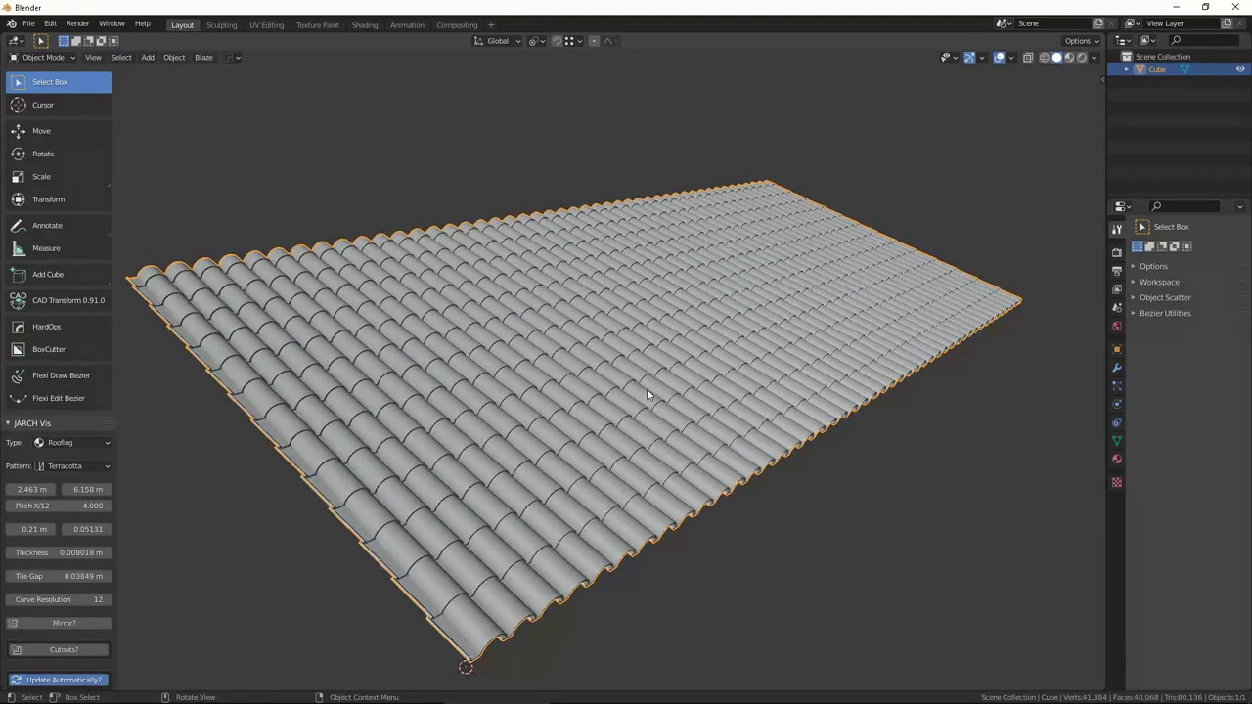
pyautogui.scroll(-2, 647, 388)
# Randomly select about 10% of the floor planks.
pyautogui.moveTo(709, 389)
pyautogui.mouseDown(button='middle')
pyautogui.moveTo(615, 405)
pyautogui.moveTo(642, 357)
pyautogui.moveTo(692, 337)
pyautogui.moveTo(545, 365)
pyautogui.moveTo(584, 377)
pyautogui.moveTo(600, 358)
pyautogui.mouseUp(button='middle')
pyautogui.scroll(-1, 585, 373)
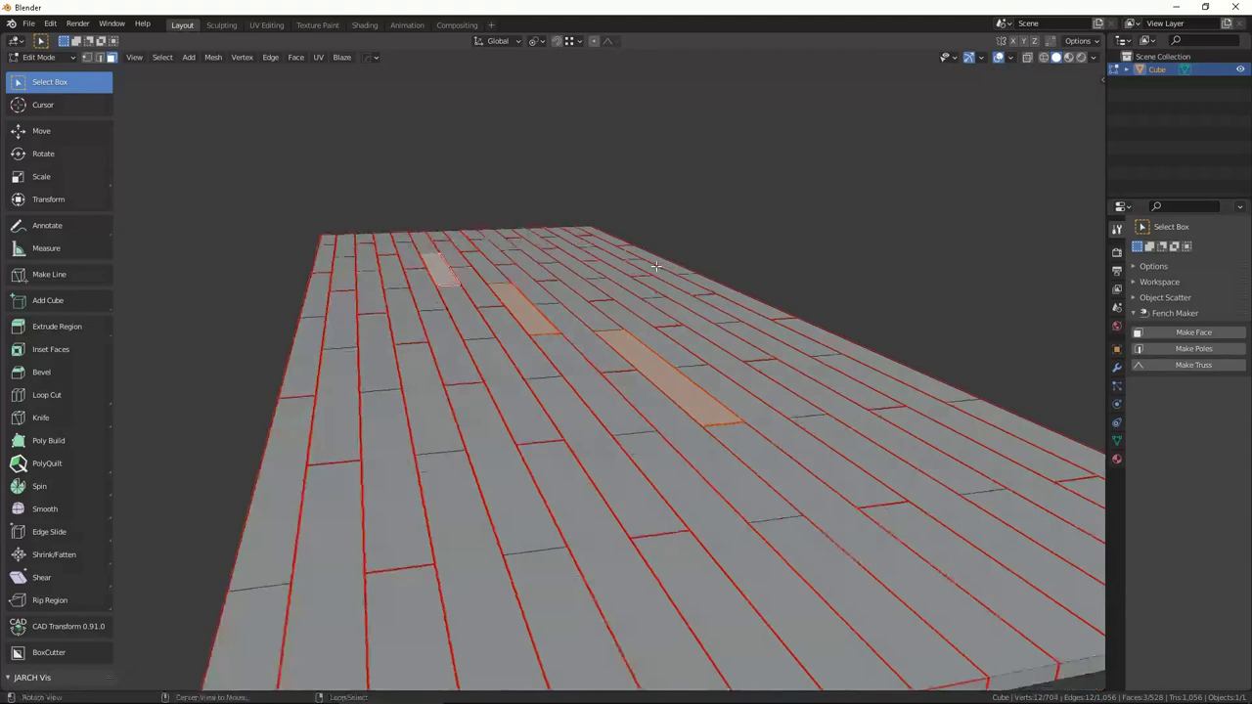
pyautogui.moveTo(415, 251); pyautogui.dragTo(704, 256, button='middle')
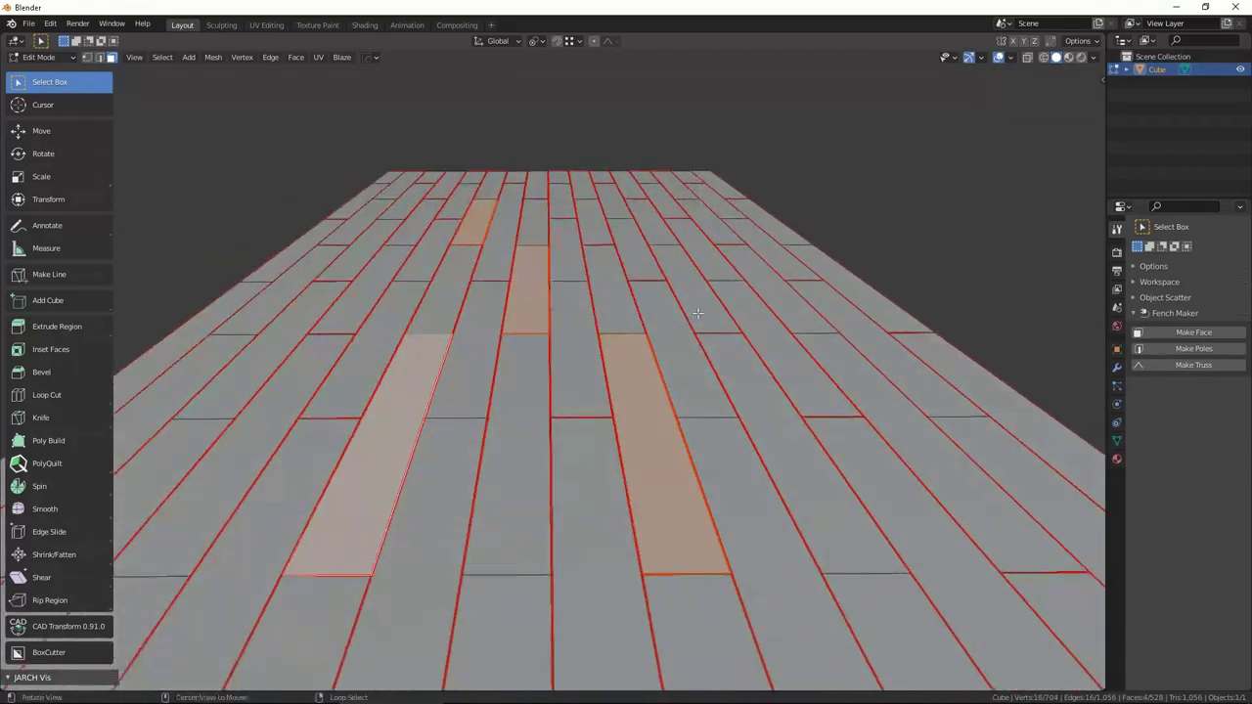
pyautogui.click(163, 56)
pyautogui.click(196, 220)
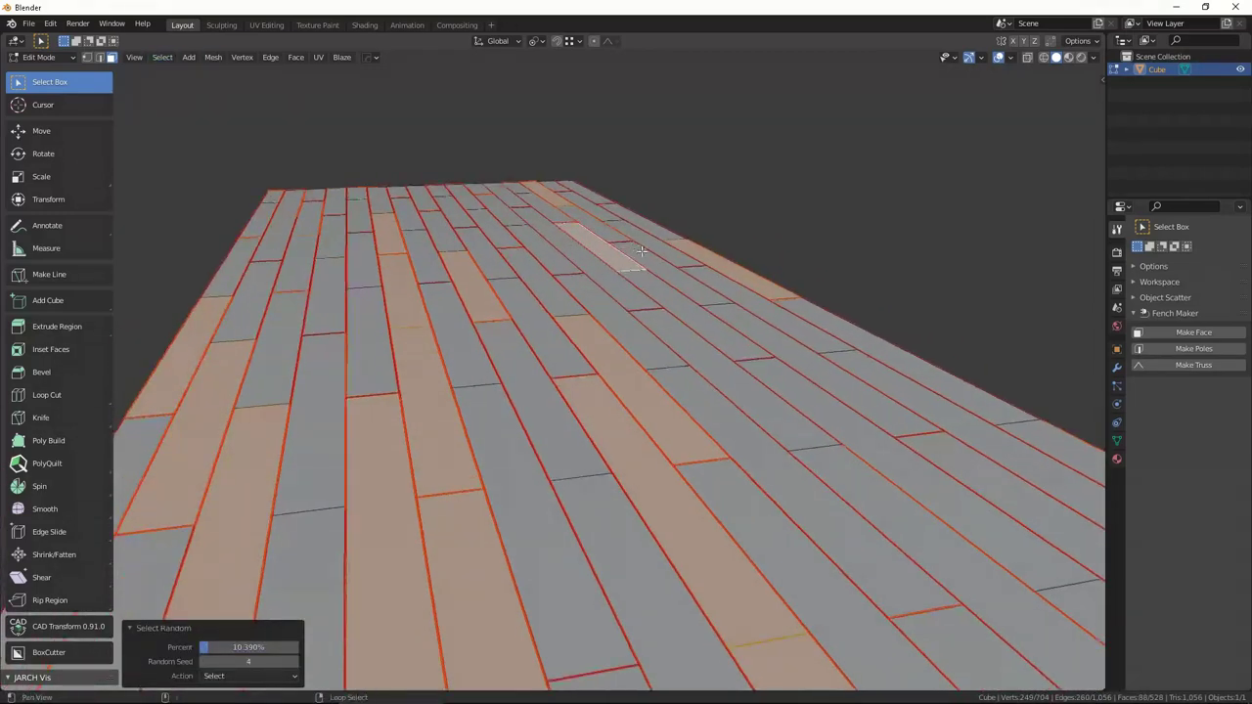
# Run Randomize on the selected planks and adjust the offset amount.
pyautogui.moveTo(698, 224); pyautogui.dragTo(626, 266, button='middle')
pyautogui.press('F3')
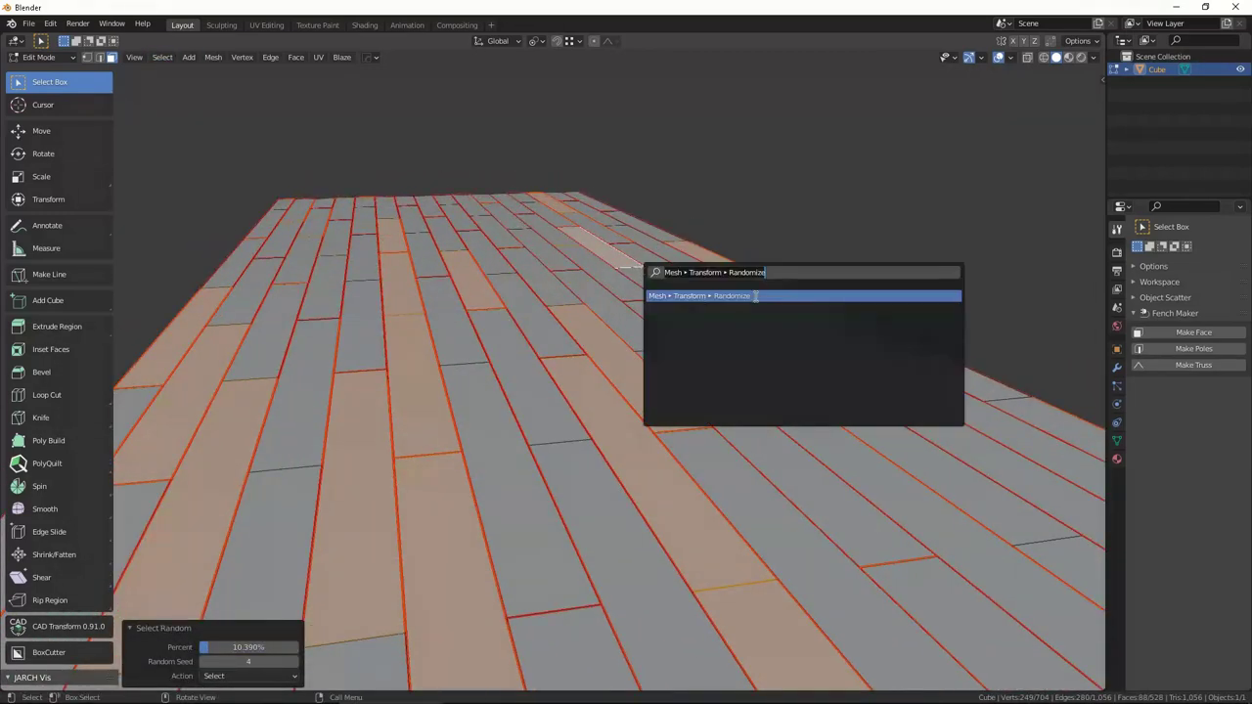
pyautogui.click(755, 295)
pyautogui.moveTo(249, 634); pyautogui.dragTo(234, 634)
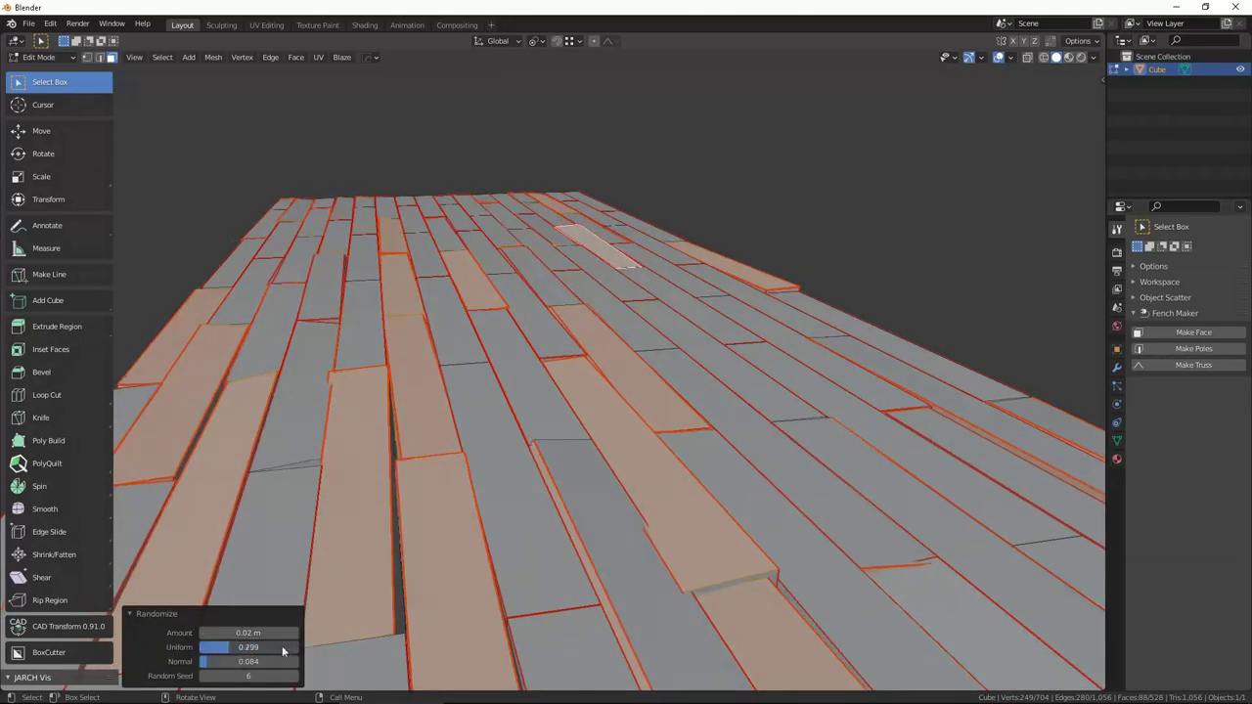
pyautogui.scroll(-3, 604, 344)
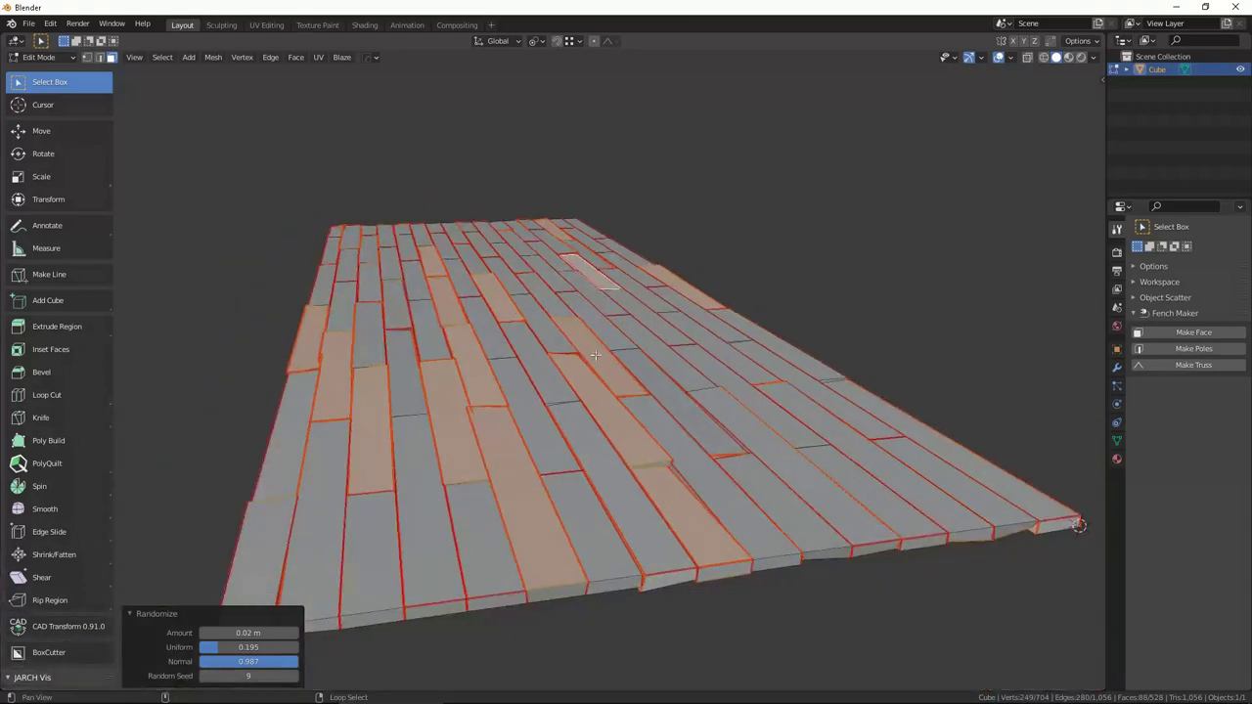
pyautogui.moveTo(587, 352); pyautogui.dragTo(604, 344, button='middle')
# Separate the linked selected planks into their own object and lower it 0.02 m on Z.
pyautogui.hotkey('ctrl', 'l')
pyautogui.press('p')
pyautogui.click(617, 348)
pyautogui.moveTo(650, 416)
pyautogui.mouseDown(button='middle')
pyautogui.moveTo(601, 393)
pyautogui.moveTo(615, 324)
pyautogui.moveTo(665, 258)
pyautogui.moveTo(617, 281)
pyautogui.moveTo(799, 293)
pyautogui.moveTo(665, 251)
pyautogui.moveTo(633, 280)
pyautogui.moveTo(839, 304)
pyautogui.moveTo(603, 315)
pyautogui.mouseUp(button='middle')
pyautogui.click(665, 353)
pyautogui.press('g')
pyautogui.press('z')
pyautogui.click(666, 356)
# Delete both floor objects and add a new JARCH Vis roofing object.
pyautogui.click(633, 280)
pyautogui.click(839, 303)
pyautogui.press('a')
pyautogui.press('Delete')
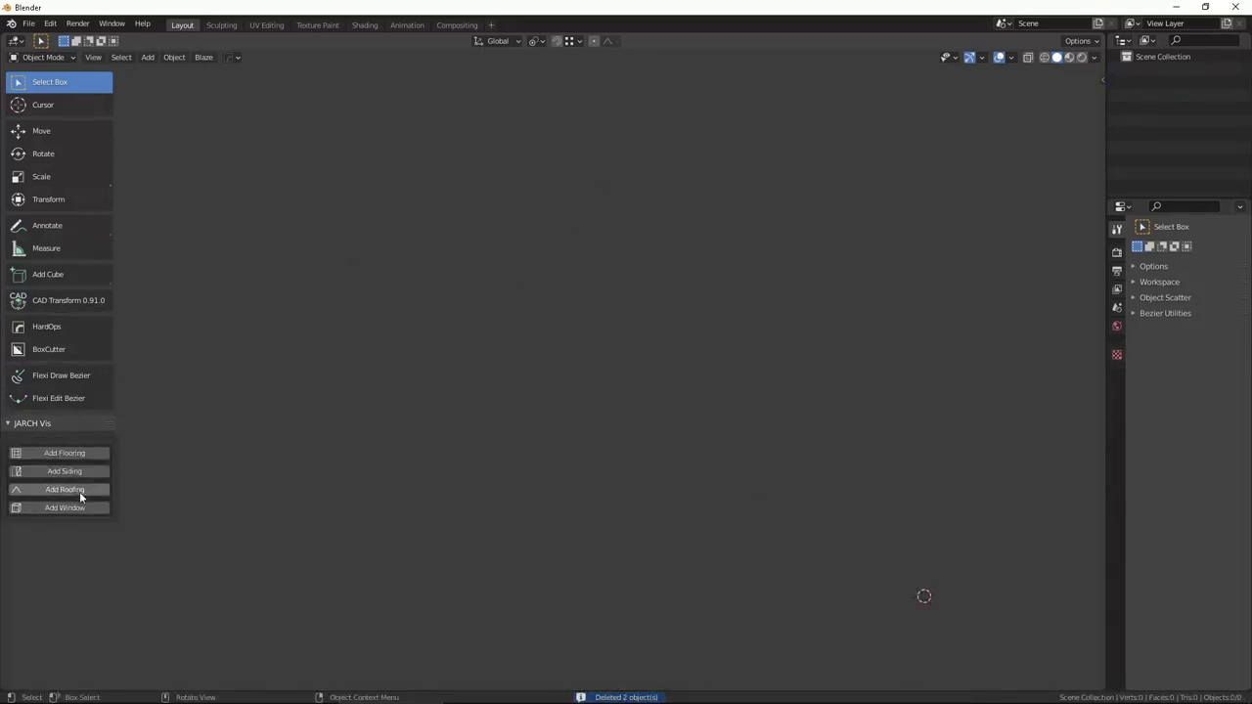
pyautogui.click(79, 491)
pyautogui.moveTo(781, 370)
pyautogui.mouseDown(button='middle')
pyautogui.moveTo(604, 330)
pyautogui.moveTo(674, 299)
pyautogui.moveTo(656, 331)
pyautogui.moveTo(634, 278)
pyautogui.moveTo(735, 327)
pyautogui.mouseUp(button='middle')
# Duplicate the tin roof panel, offsetting the copy along Y.
pyautogui.hotkey('shift', 'd')
pyautogui.press('y')
pyautogui.click(587, 321)
pyautogui.press('q')
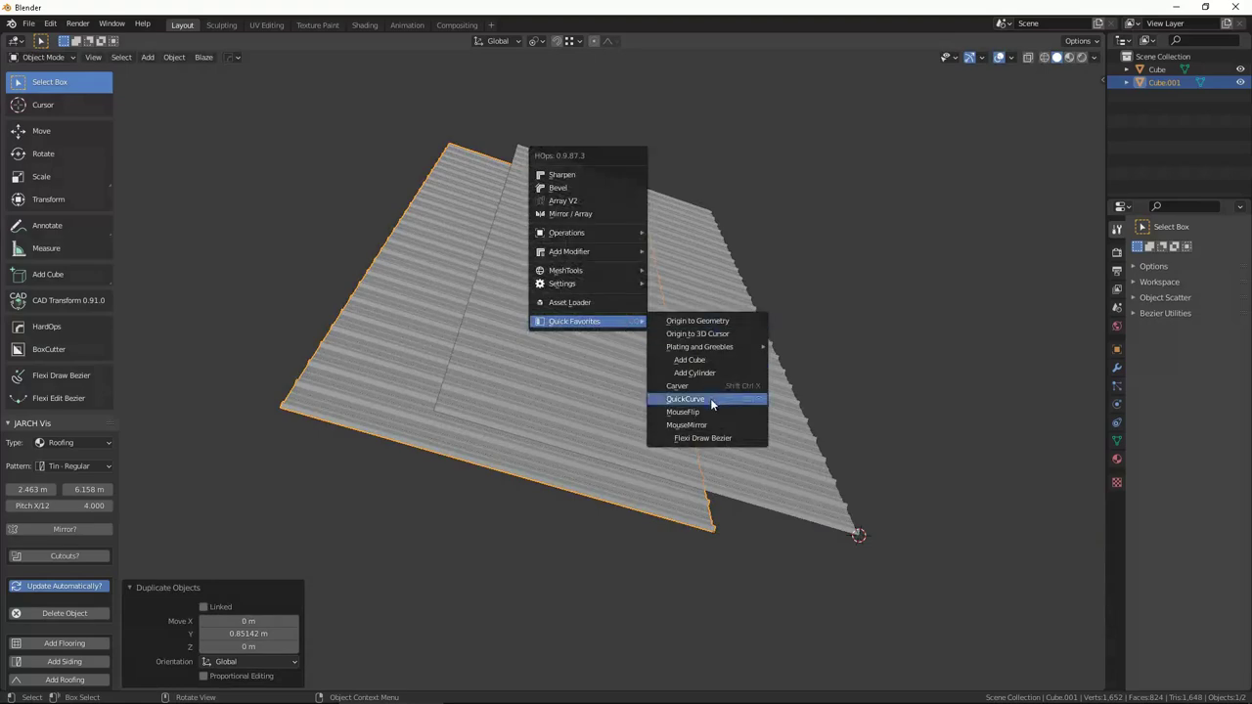
pyautogui.press('Escape')
# Move the copy against the first panel's peak to form the gable, then deselect both.
pyautogui.moveTo(710, 398); pyautogui.dragTo(503, 355, button='middle')
pyautogui.press('g')
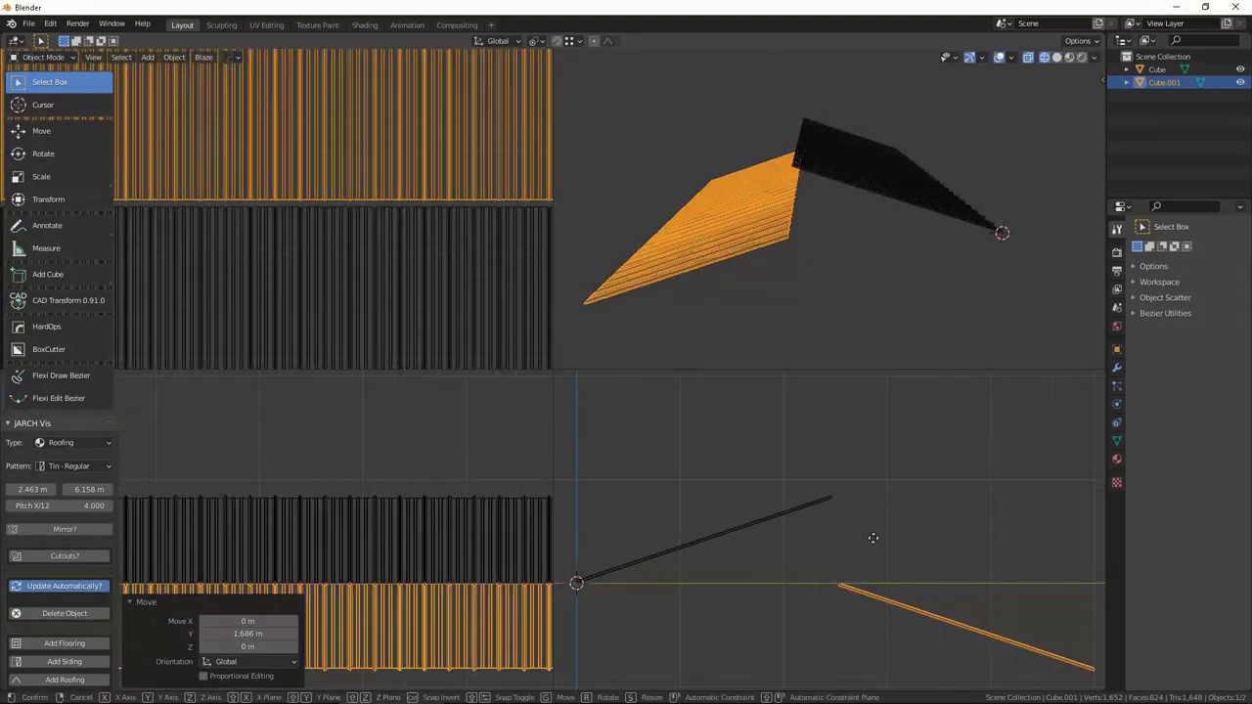
pyautogui.click(463, 243)
pyautogui.hotkey('alt', 'a')
pyautogui.hotkey('ctrl', 'alt', 'q')
pyautogui.moveTo(775, 298)
pyautogui.mouseDown(button='middle')
pyautogui.moveTo(613, 360)
pyautogui.moveTo(694, 342)
pyautogui.moveTo(627, 345)
pyautogui.mouseUp(button='middle')
pyautogui.scroll(3, 613, 360)
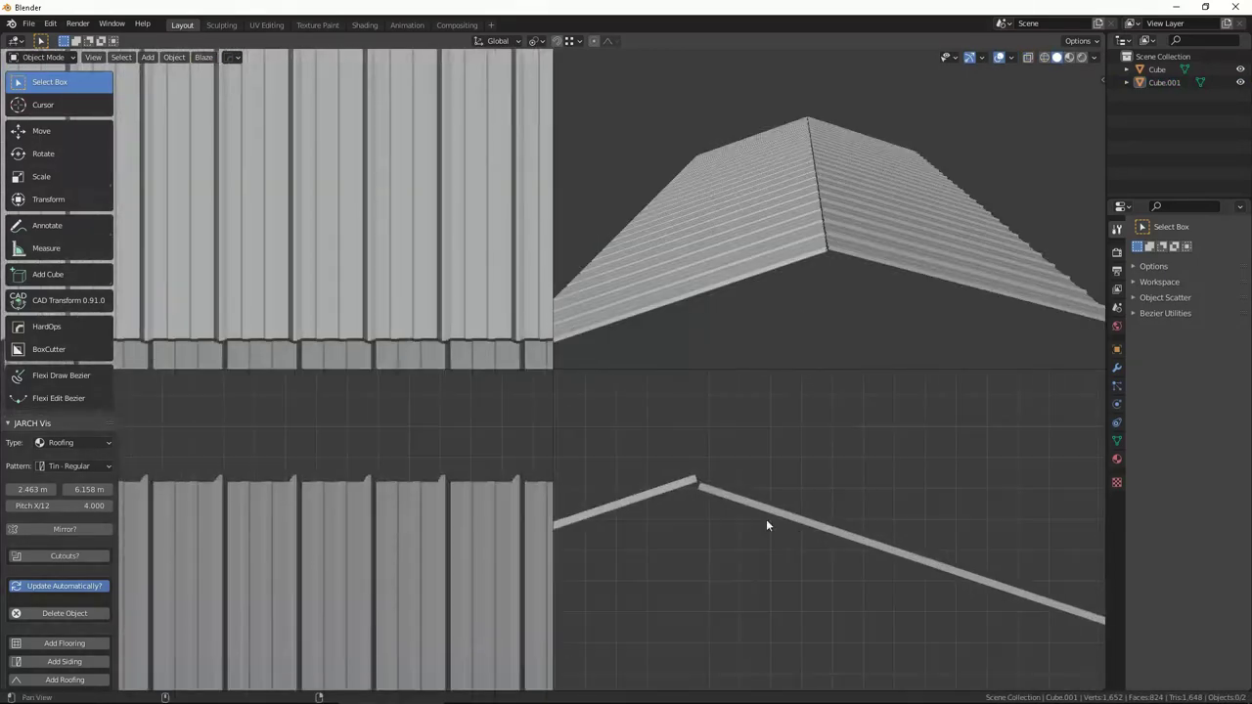
# Nudge the second roof half to close the ridge gap and enlarge the 3D view.
pyautogui.click(800, 532)
pyautogui.press('g')
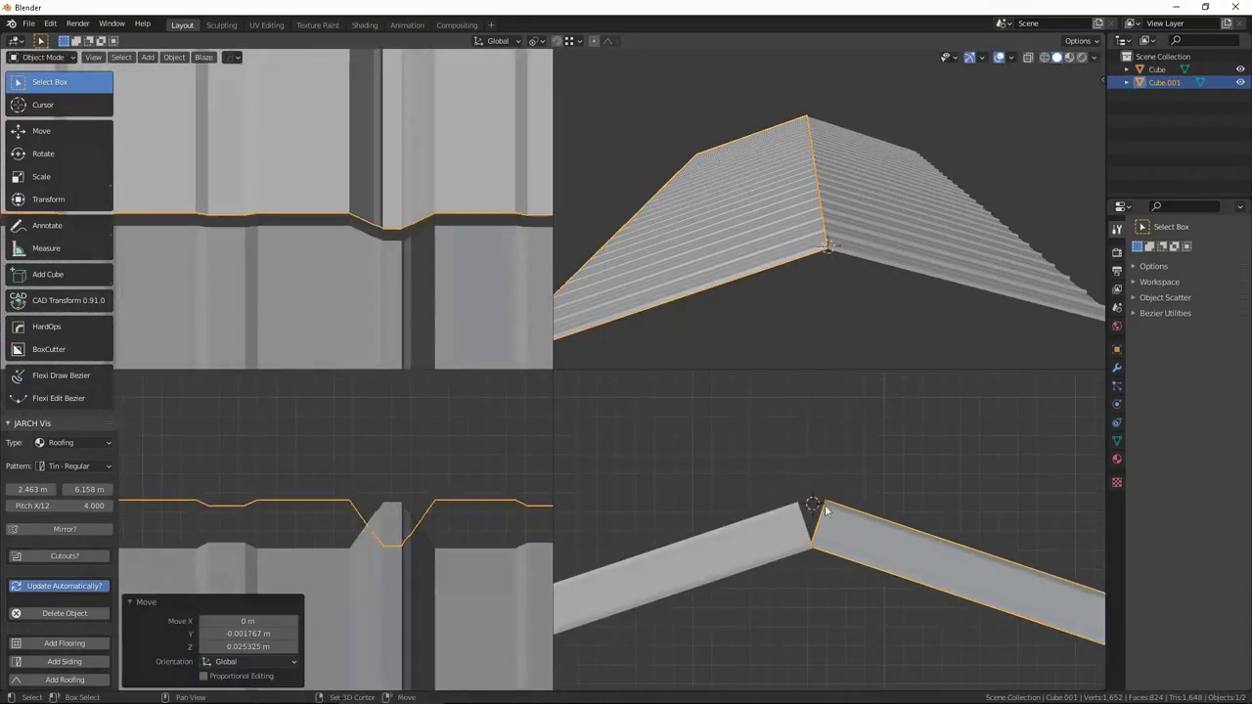
pyautogui.hotkey('ctrl', 'alt', 'q')
pyautogui.moveTo(115, 341); pyautogui.dragTo(40, 341)
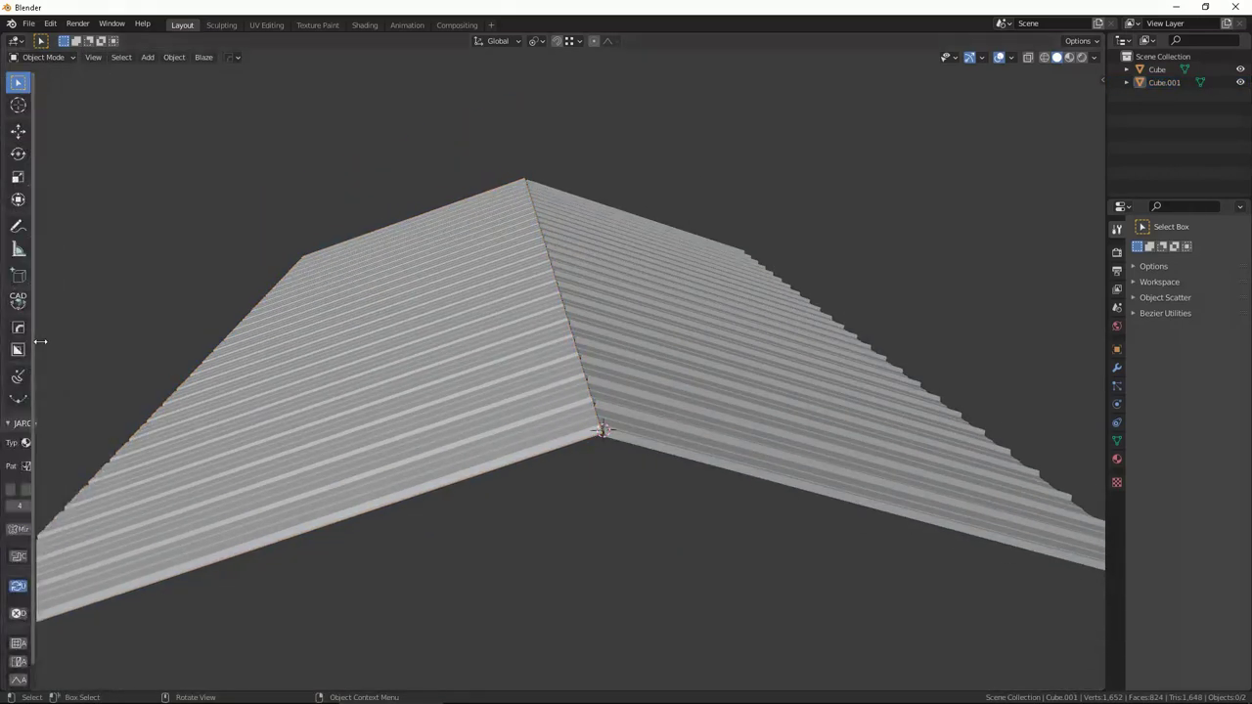
pyautogui.hotkey('shift', 'a')
# Add a cylinder for the ridge cap, rotate it 90° about X and scale it down.
pyautogui.click(639, 397)
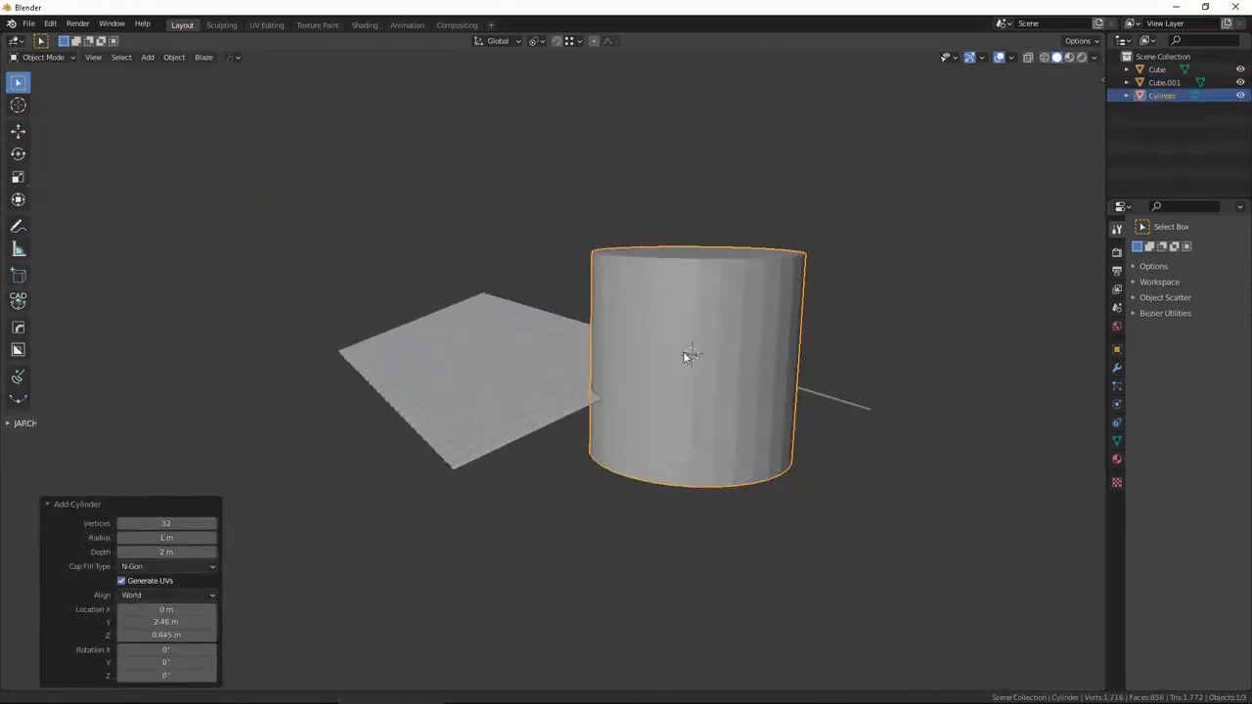
pyautogui.moveTo(692, 332); pyautogui.dragTo(665, 353, button='middle')
pyautogui.press('KP_Decimal')
pyautogui.hotkey('ctrl', 'alt', 'q')
pyautogui.hotkey('shift', 'z')
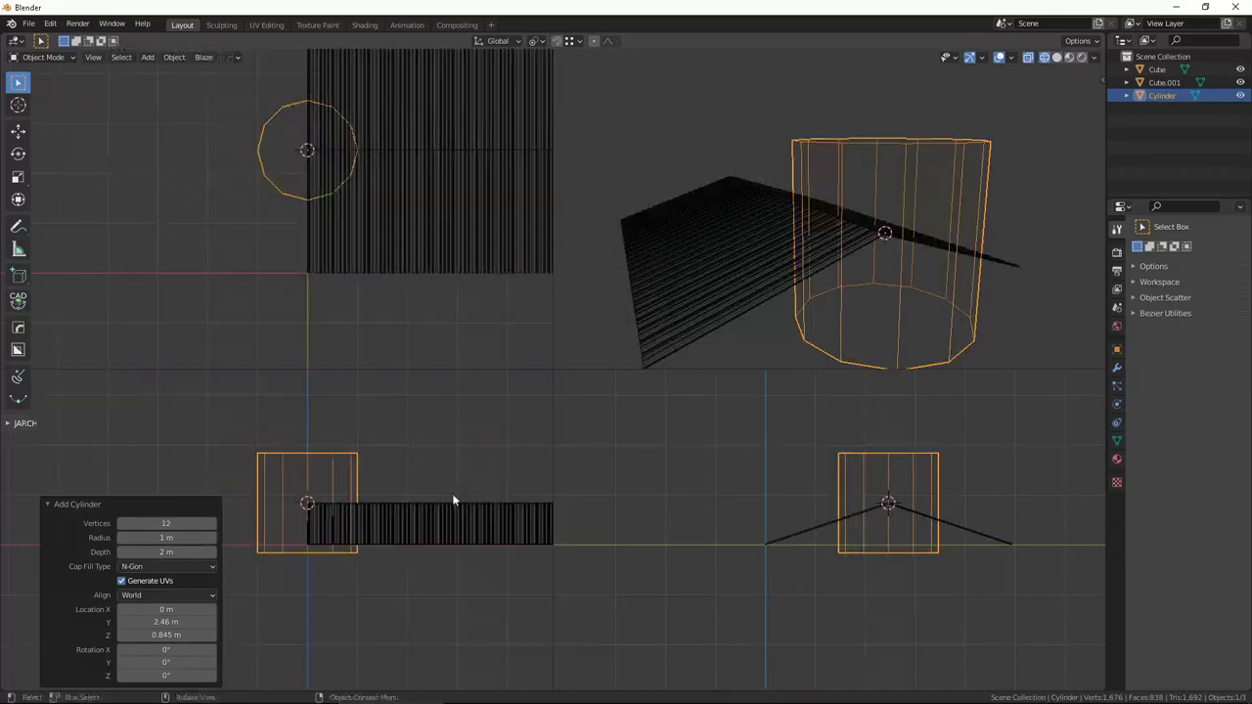
pyautogui.scroll(3, 394, 493)
pyautogui.write('rx90')
pyautogui.press('Return')
pyautogui.press('s')
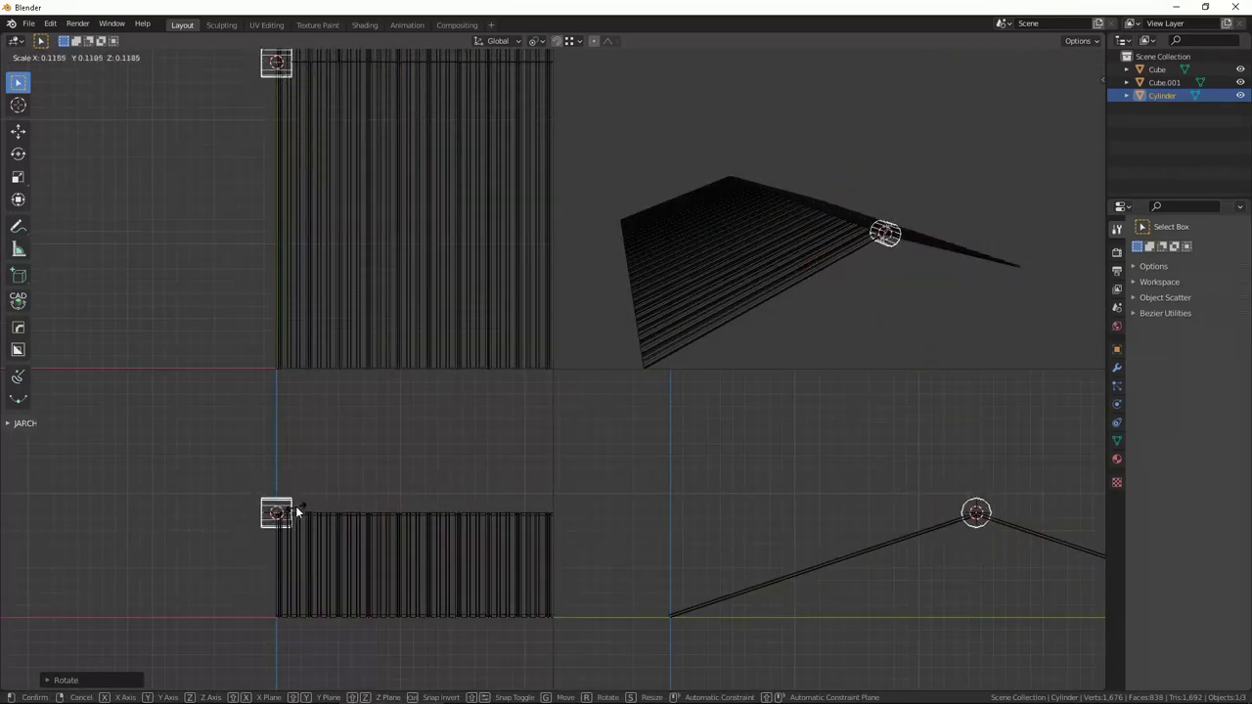
pyautogui.scroll(2, 305, 522)
pyautogui.hotkey('shift', 'z')
pyautogui.press('KP_Decimal')
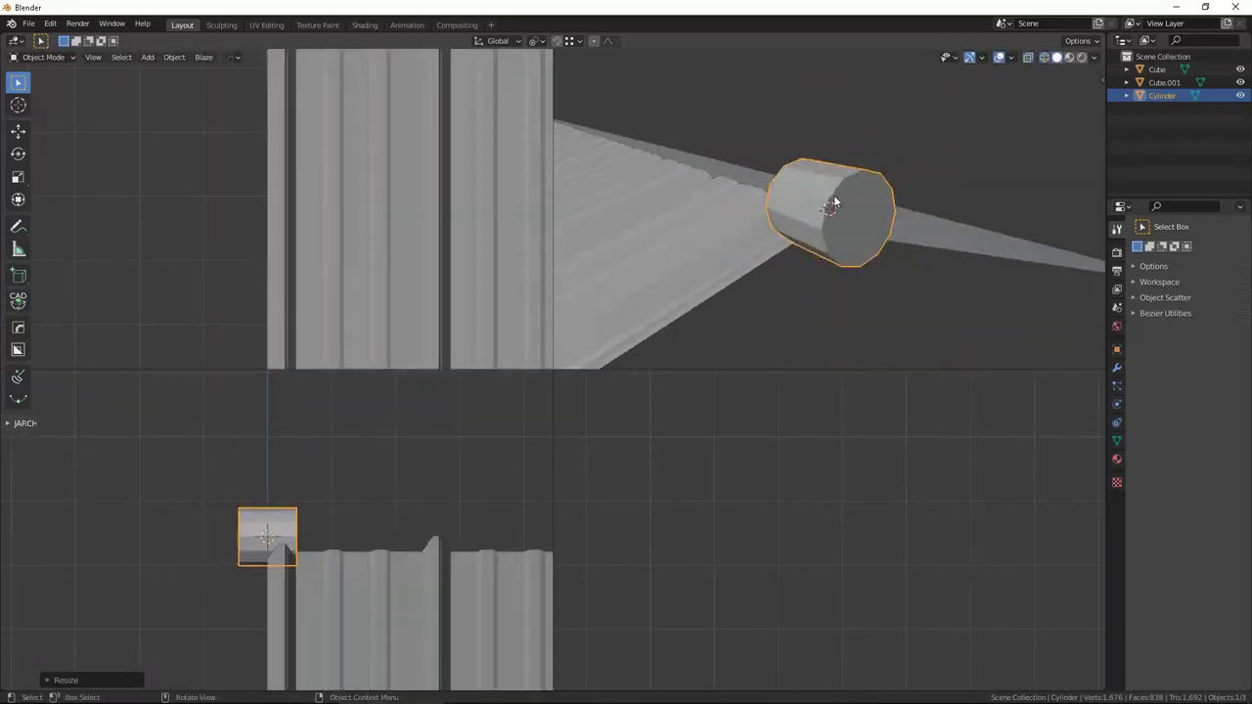
# Delete the cylinder's selected faces in Edit Mode, leaving an arc-shaped cap.
pyautogui.press('Tab')
pyautogui.moveTo(844, 220); pyautogui.dragTo(945, 257, button='middle')
pyautogui.press('x')
pyautogui.click(797, 266)
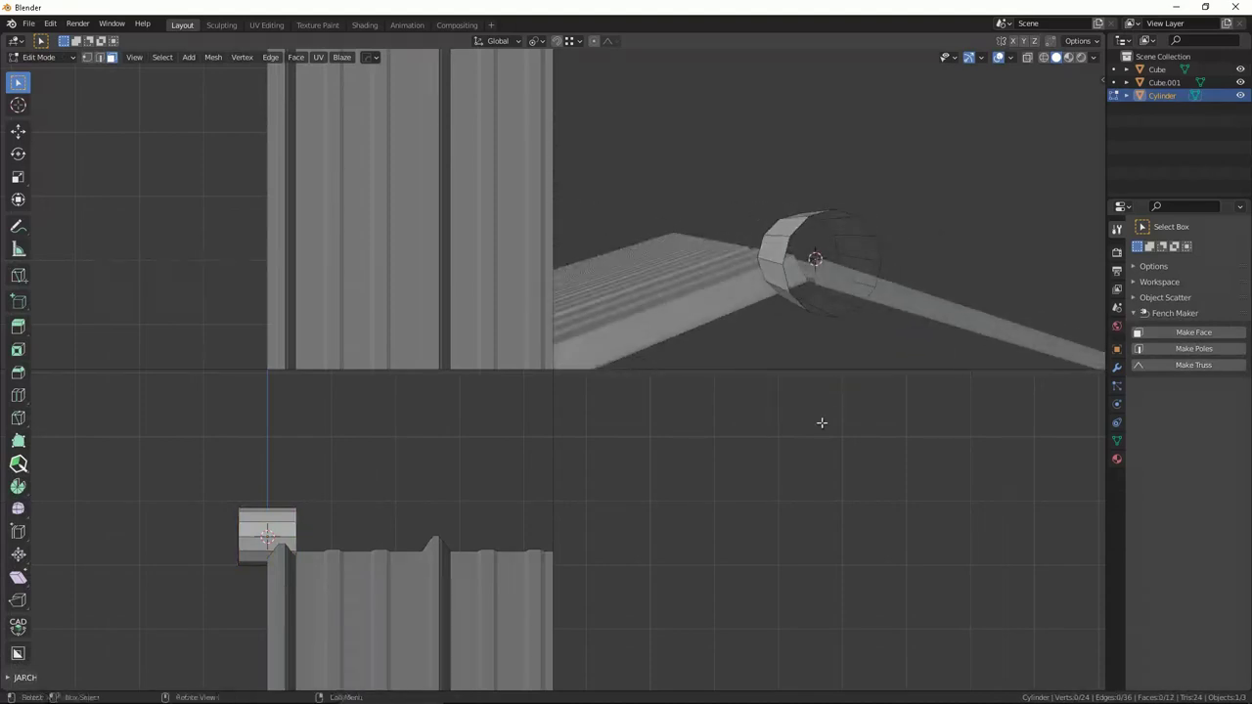
pyautogui.hotkey('shift', 'z')
pyautogui.scroll(3, 785, 534)
pyautogui.press('a')
pyautogui.hotkey('alt', 'a')
pyautogui.press('Tab')
pyautogui.hotkey('shift', 'z')
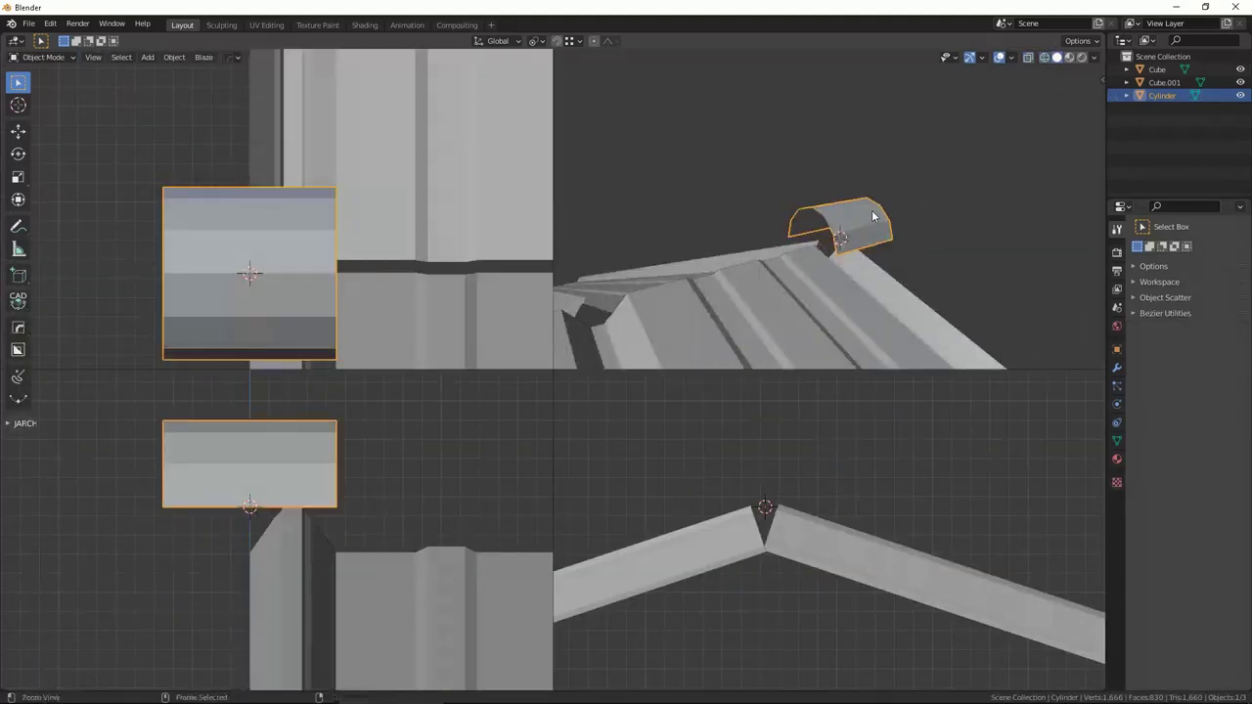
# Position the ridge cap over the roof peak.
pyautogui.hotkey('ctrl', 'space')
pyautogui.hotkey('ctrl', 'space')
pyautogui.keyDown('shift'); pyautogui.moveTo(525, 466); pyautogui.dragTo(153, 545, button='middle'); pyautogui.keyUp('shift')
pyautogui.scroll(3, 843, 526)
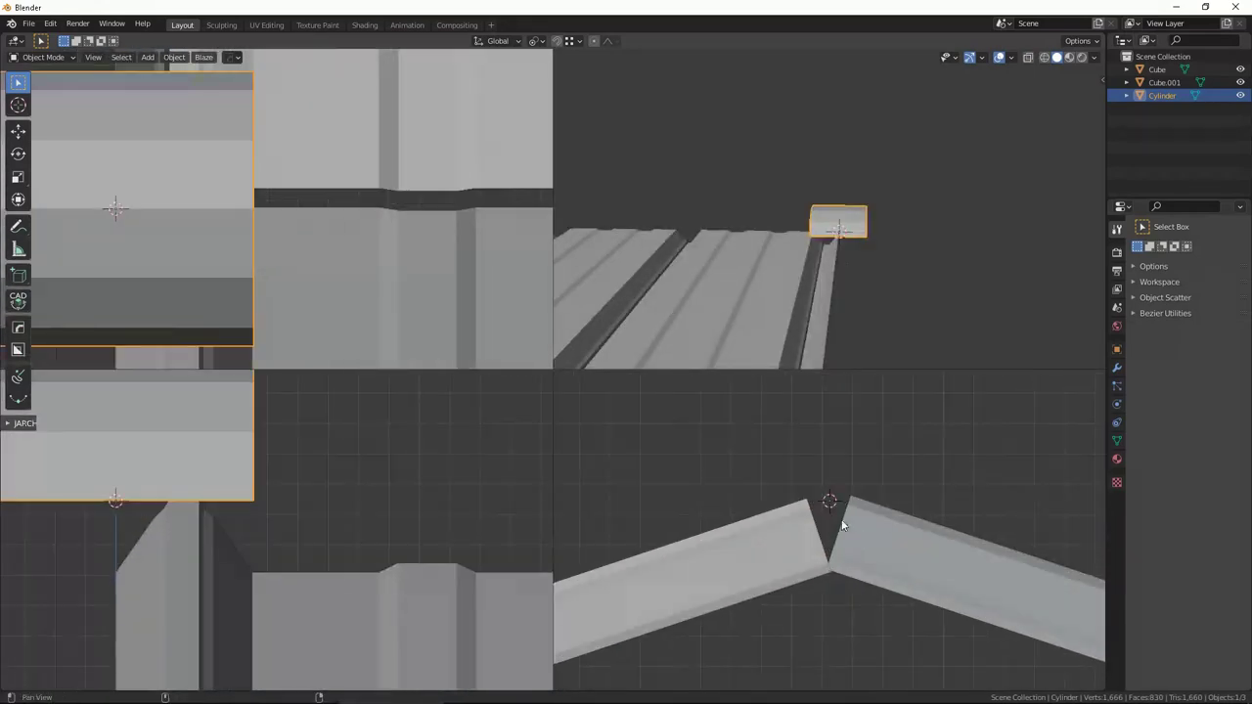
pyautogui.hotkey('shift', 'z')
pyautogui.scroll(-1, 861, 508)
pyautogui.click(874, 518)
pyautogui.scroll(-4, 306, 507)
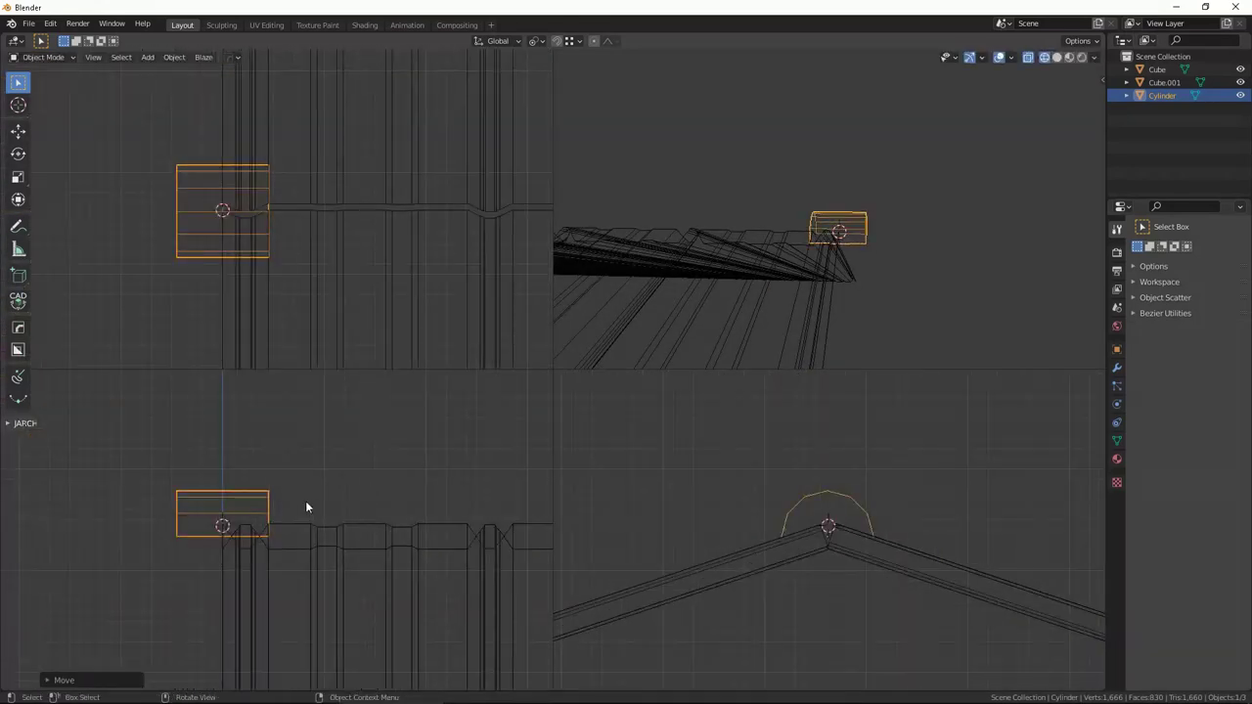
pyautogui.scroll(-3, 363, 473)
# Move one end of the ridge cap along X to the roof's full length and return to single view.
pyautogui.press('a')
pyautogui.press('g')
pyautogui.press('x')
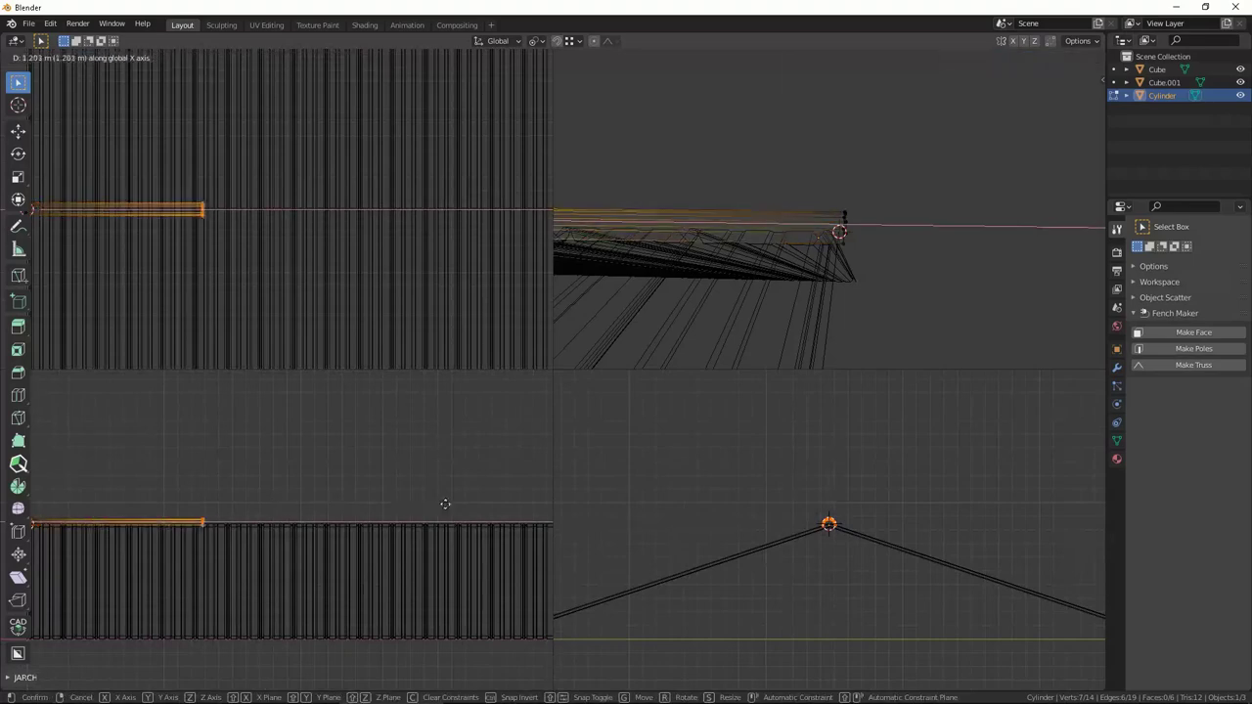
pyautogui.scroll(-2, 427, 496)
pyautogui.press('g')
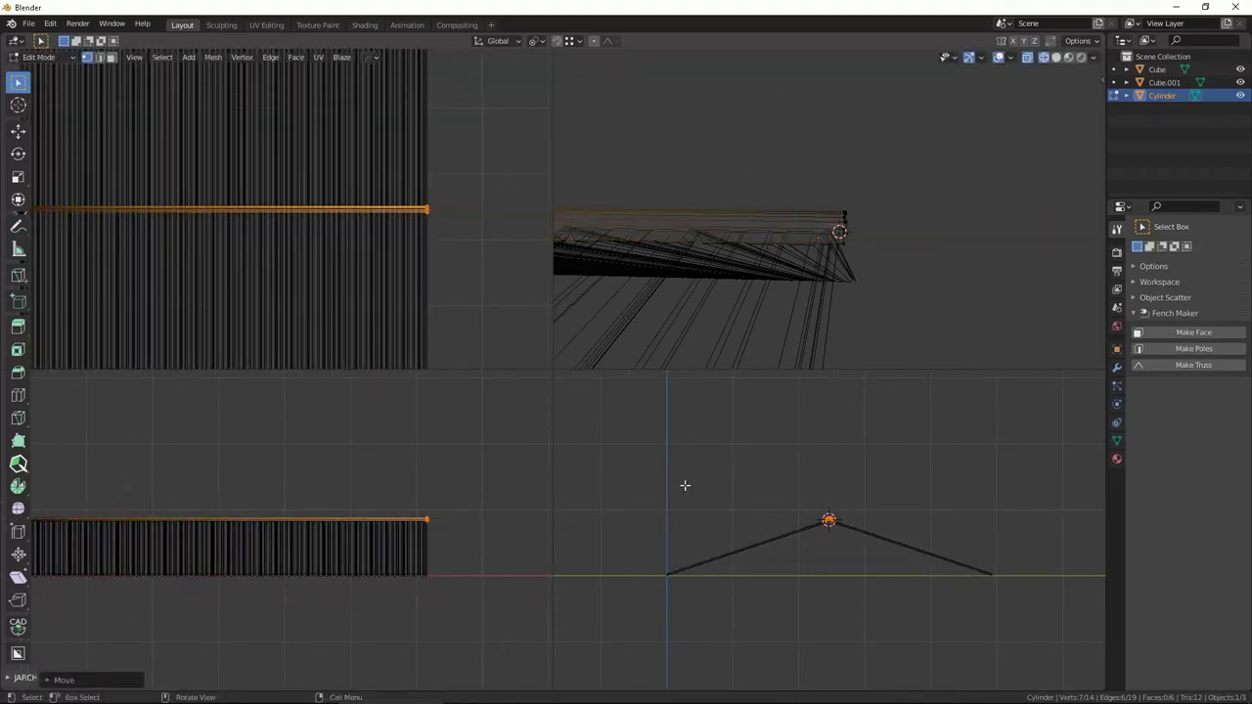
pyautogui.press('Tab')
pyautogui.hotkey('ctrl', 'alt', 'q')
# Review the corrugated roof from above, then add a new siding panel.
pyautogui.moveTo(861, 232); pyautogui.dragTo(508, 363, button='middle')
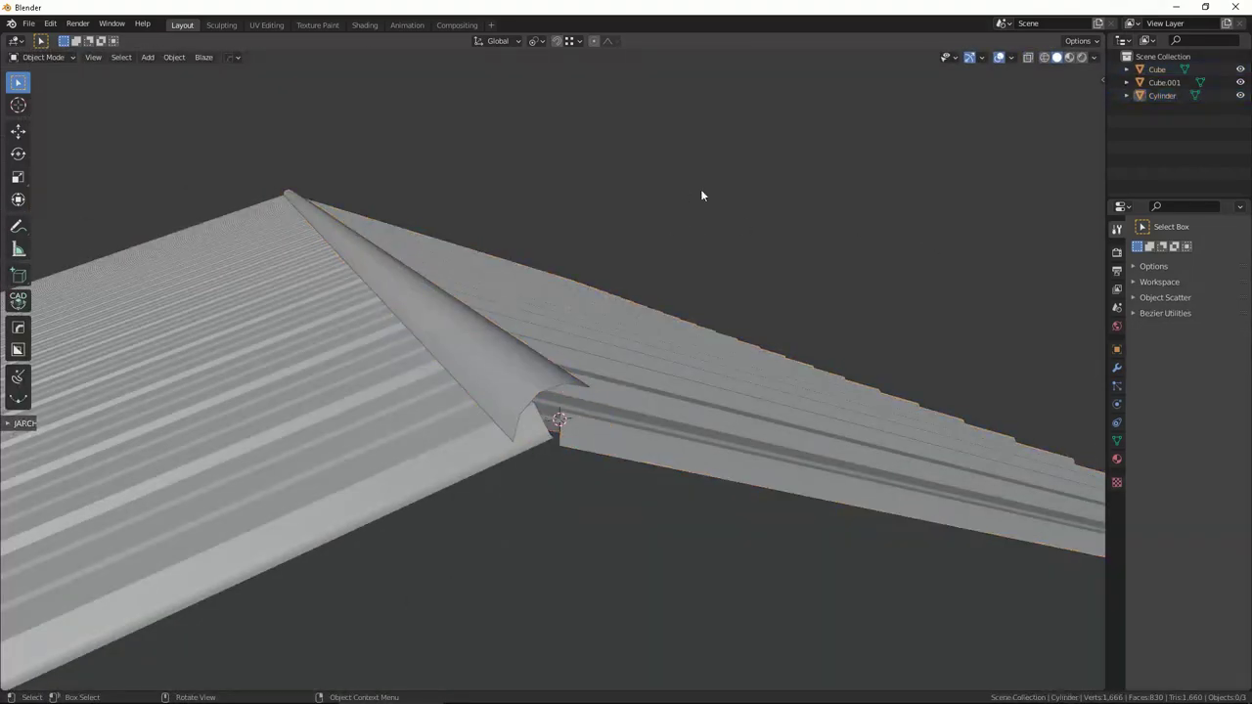
pyautogui.scroll(-5, 607, 254)
pyautogui.scroll(3, 517, 306)
pyautogui.moveTo(551, 339)
pyautogui.mouseDown(button='middle')
pyautogui.moveTo(511, 308)
pyautogui.moveTo(472, 329)
pyautogui.moveTo(516, 333)
pyautogui.moveTo(440, 299)
pyautogui.moveTo(535, 271)
pyautogui.moveTo(528, 284)
pyautogui.mouseUp(button='middle')
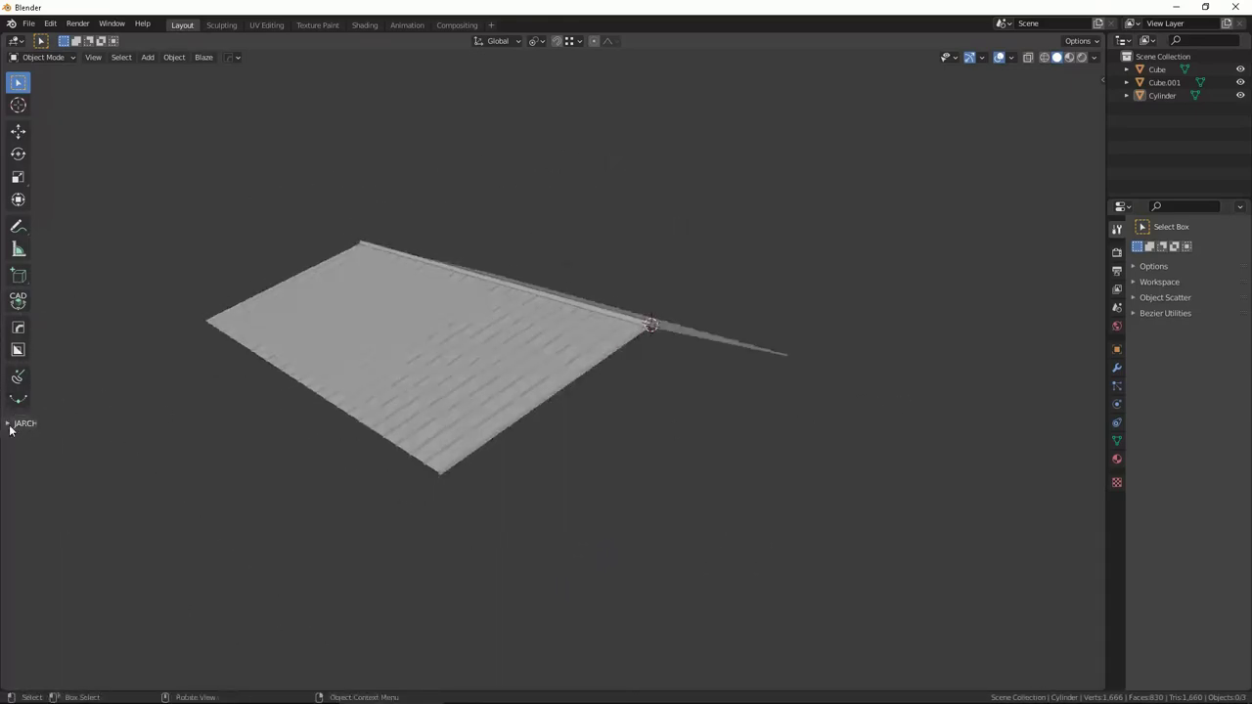
pyautogui.click(19, 489)
# Place the new siding panel below the roof and rotate it 90° about Z.
pyautogui.hotkey('ctrl', 'alt', 'q')
pyautogui.press('g')
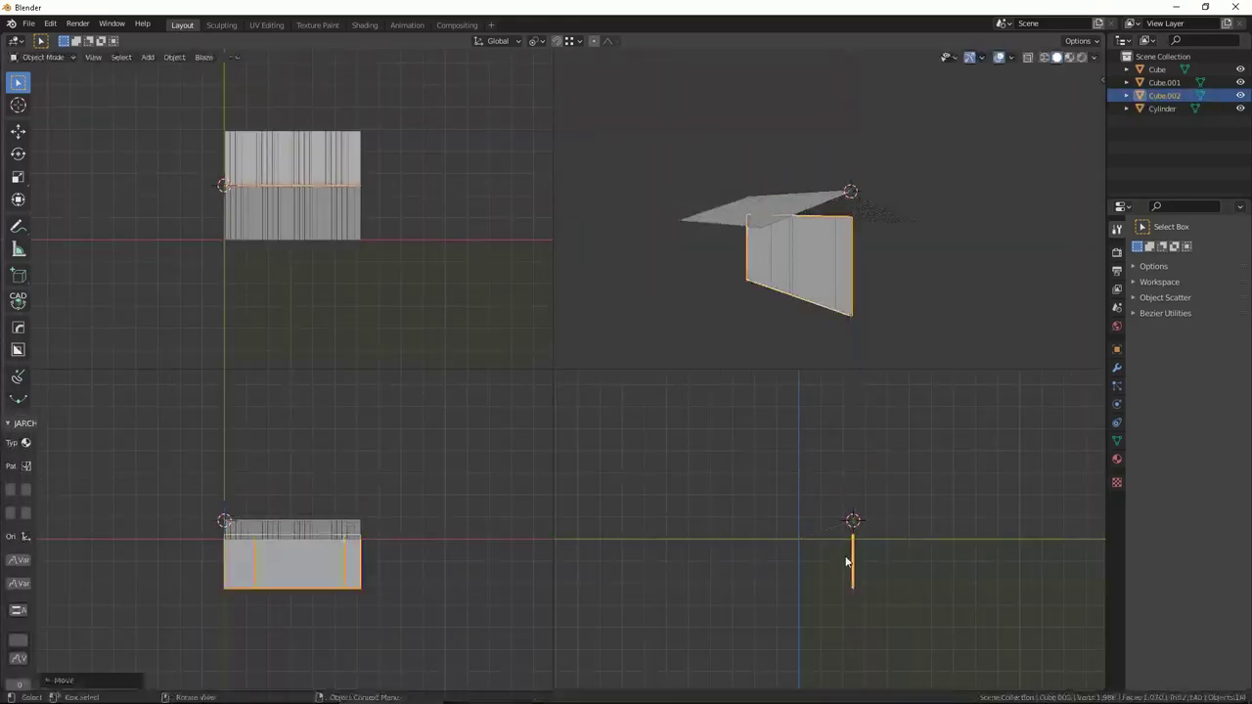
pyautogui.click(389, 208)
pyautogui.press('r')
pyautogui.press('z')
pyautogui.press('9')
pyautogui.press('0')
pyautogui.press('Return')
# Enable Slope Top on the siding so the panel forms a gable.
pyautogui.moveTo(842, 254); pyautogui.dragTo(861, 198, button='middle')
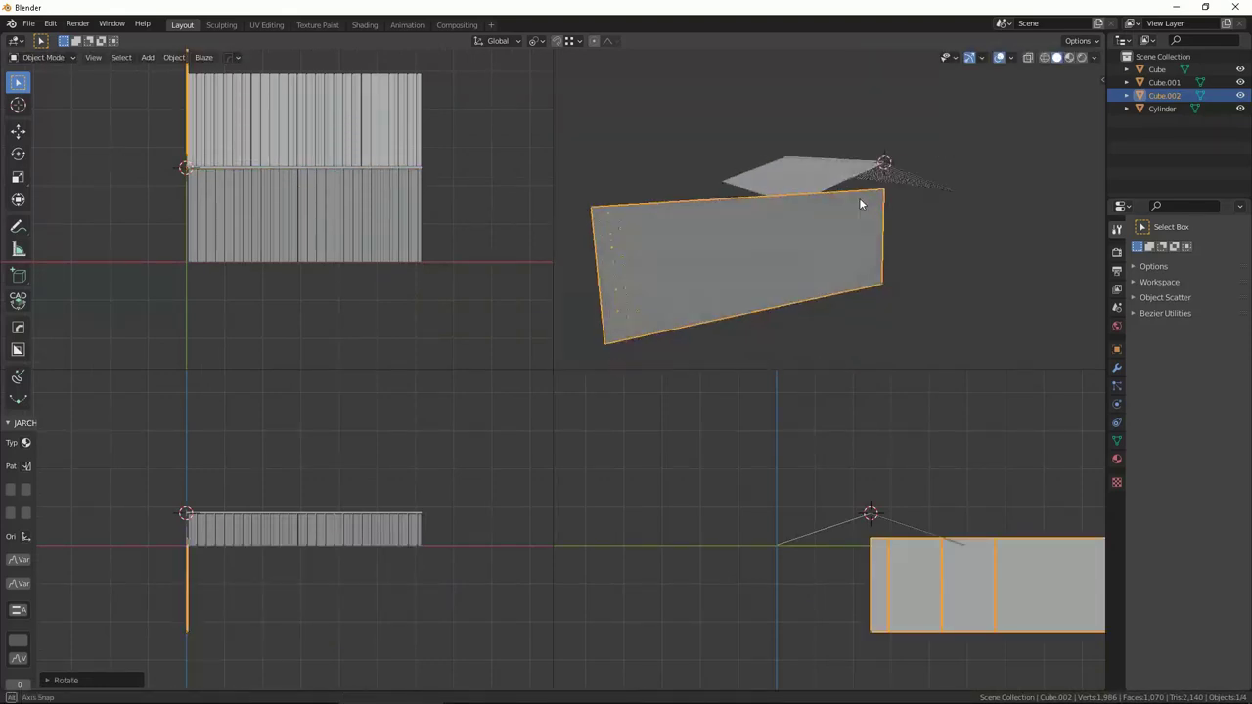
pyautogui.hotkey('ctrl', 'alt', 'q')
pyautogui.moveTo(529, 368); pyautogui.dragTo(724, 347, button='middle')
pyautogui.hotkey('ctrl', 'alt', 'q')
pyautogui.scroll(3, 326, 553)
pyautogui.moveTo(35, 468); pyautogui.dragTo(165, 469)
pyautogui.scroll(-2, 115, 569)
pyautogui.click(115, 569)
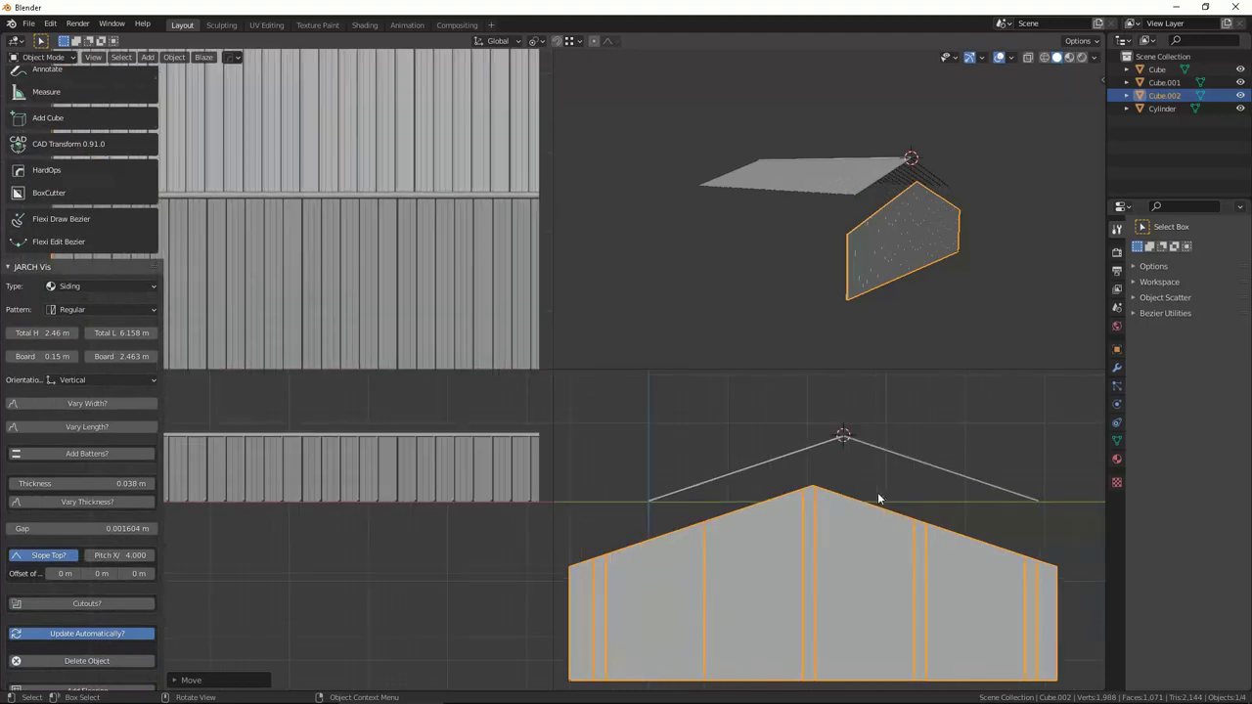
# Move and scale the gable wall to fit beneath the roof line.
pyautogui.press('g')
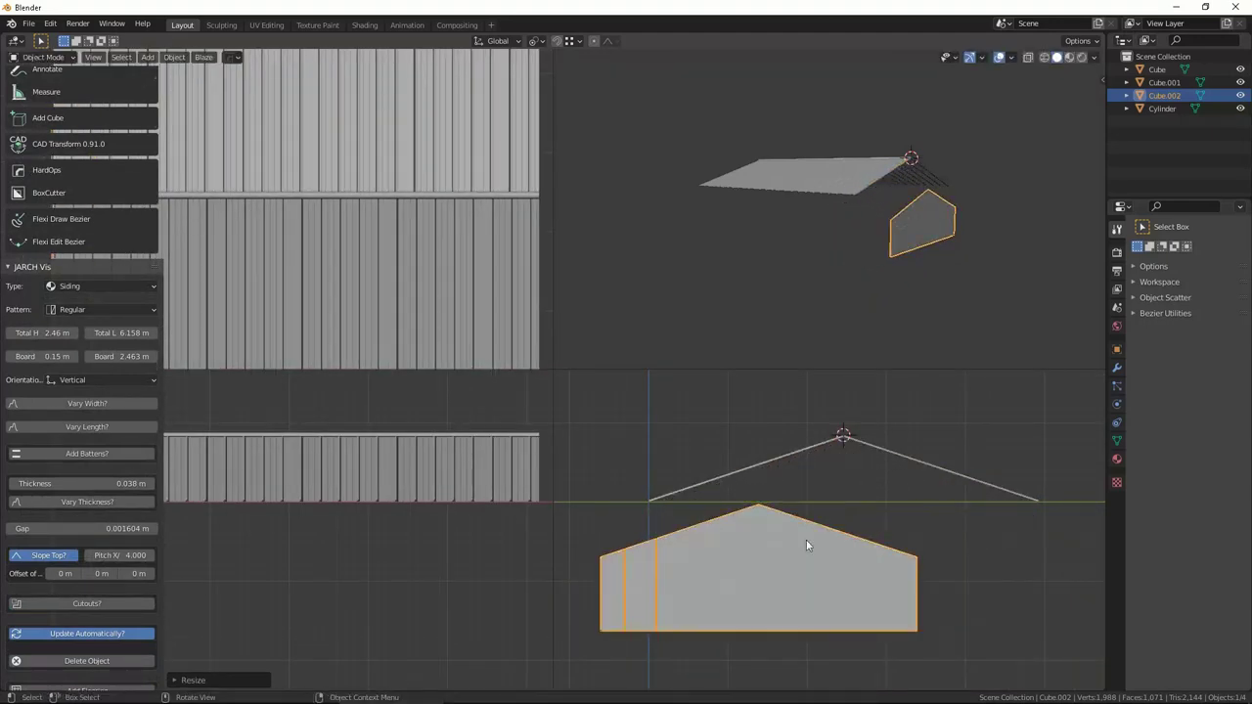
pyautogui.press('g')
pyautogui.click(895, 477)
pyautogui.press('.')
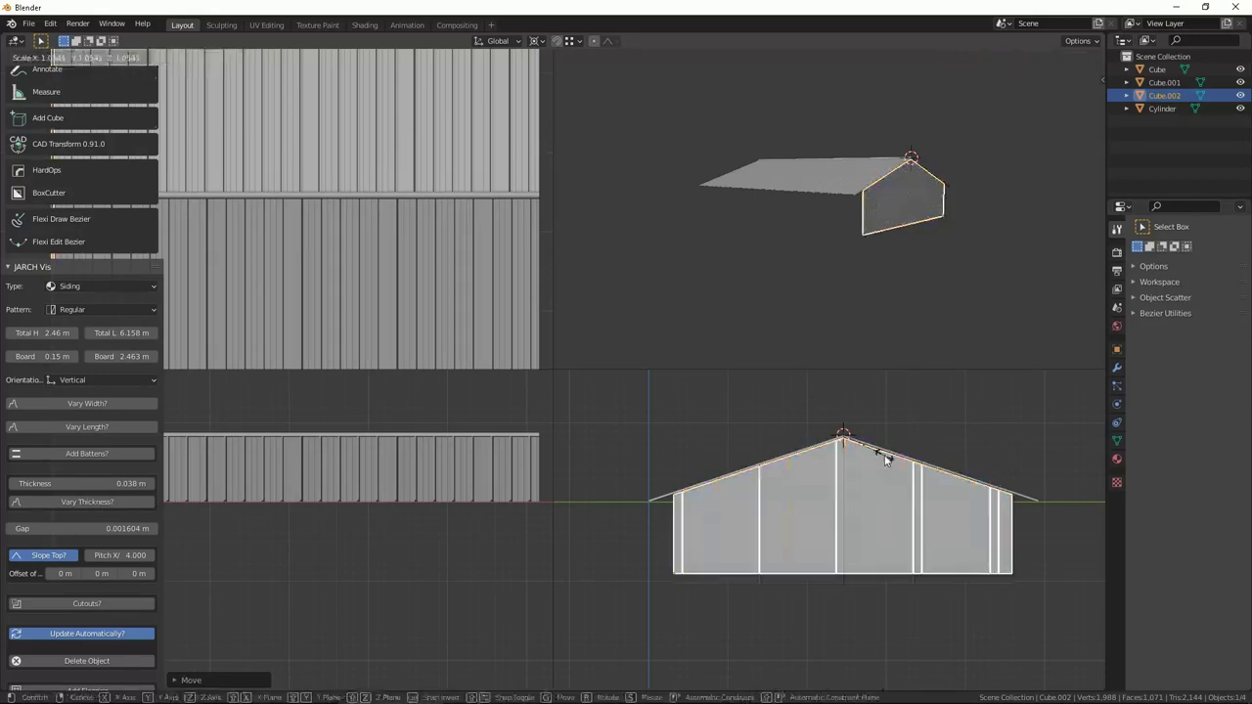
pyautogui.click(892, 460)
pyautogui.scroll(3, 919, 451)
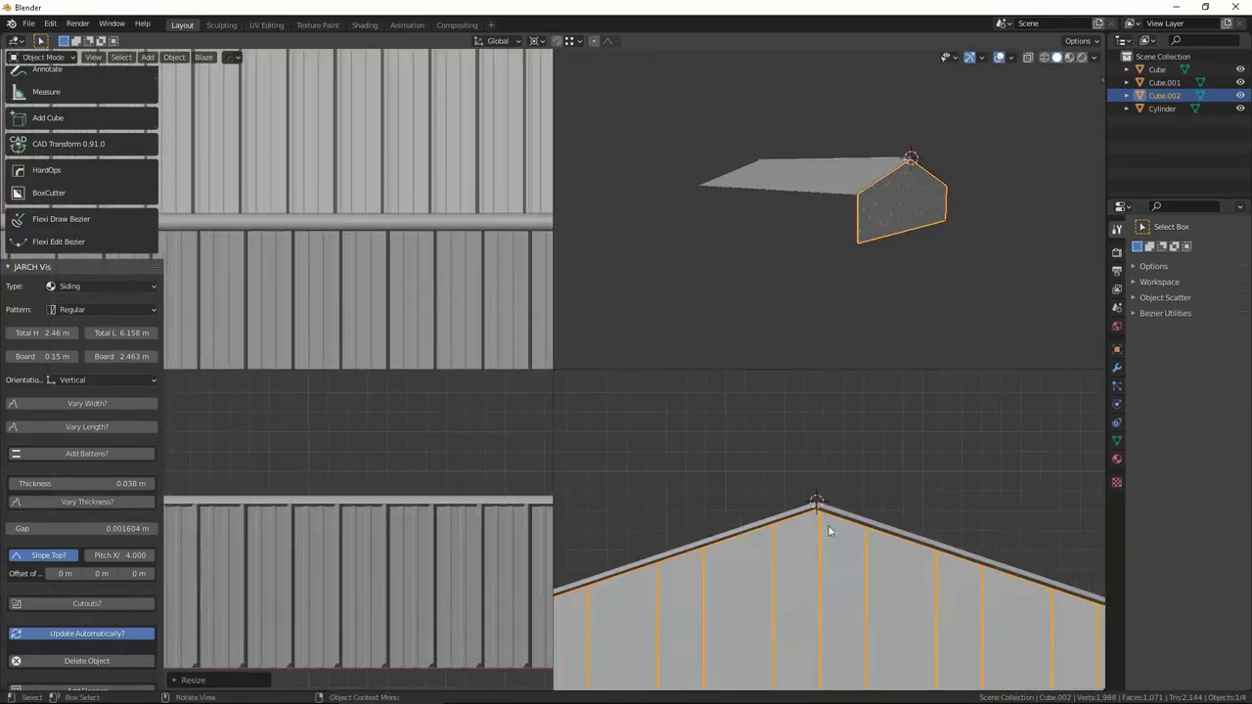
pyautogui.scroll(2, 825, 579)
pyautogui.moveTo(164, 445); pyautogui.dragTo(5, 321)
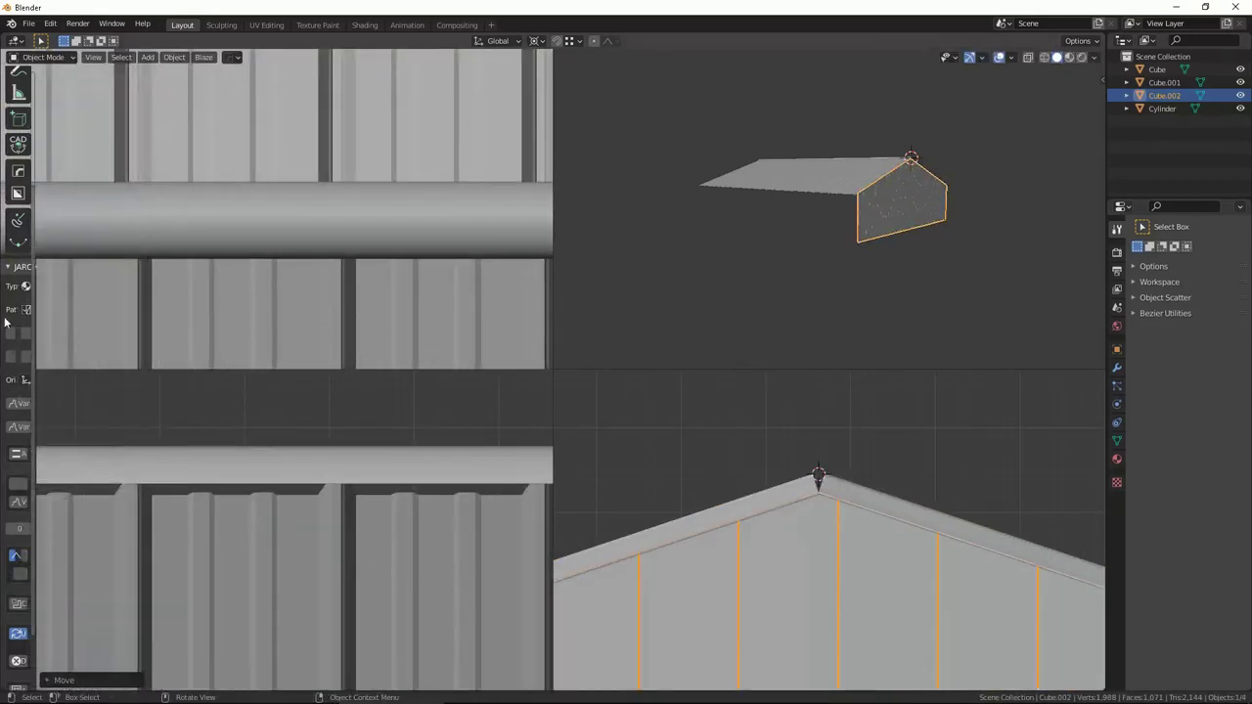
# Select both roof slopes and join them into one object with Ctrl+J.
pyautogui.hotkey('ctrl', 'alt', 'q')
pyautogui.moveTo(747, 302)
pyautogui.mouseDown(button='middle')
pyautogui.moveTo(781, 324)
pyautogui.moveTo(766, 294)
pyautogui.moveTo(693, 316)
pyautogui.moveTo(718, 346)
pyautogui.moveTo(530, 325)
pyautogui.moveTo(598, 382)
pyautogui.mouseUp(button='middle')
pyautogui.click(823, 310)
pyautogui.click(529, 325)
pyautogui.keyDown('shift'); pyautogui.click(587, 290); pyautogui.keyUp('shift')
pyautogui.hotkey('ctrl', 'j')
# Mirror the roof to the building's other side using the HOps Q menu.
pyautogui.moveTo(587, 290); pyautogui.dragTo(736, 368, button='middle')
pyautogui.press('q')
pyautogui.click(653, 322)
pyautogui.moveTo(653, 322)
pyautogui.mouseDown(button='middle')
pyautogui.moveTo(479, 336)
pyautogui.moveTo(467, 241)
pyautogui.moveTo(567, 277)
pyautogui.moveTo(590, 221)
pyautogui.moveTo(524, 252)
pyautogui.moveTo(607, 303)
pyautogui.moveTo(576, 307)
pyautogui.moveTo(335, 260)
pyautogui.moveTo(179, 402)
pyautogui.mouseUp(button='middle')
pyautogui.press('q')
pyautogui.click(565, 440)
pyautogui.click(517, 314)
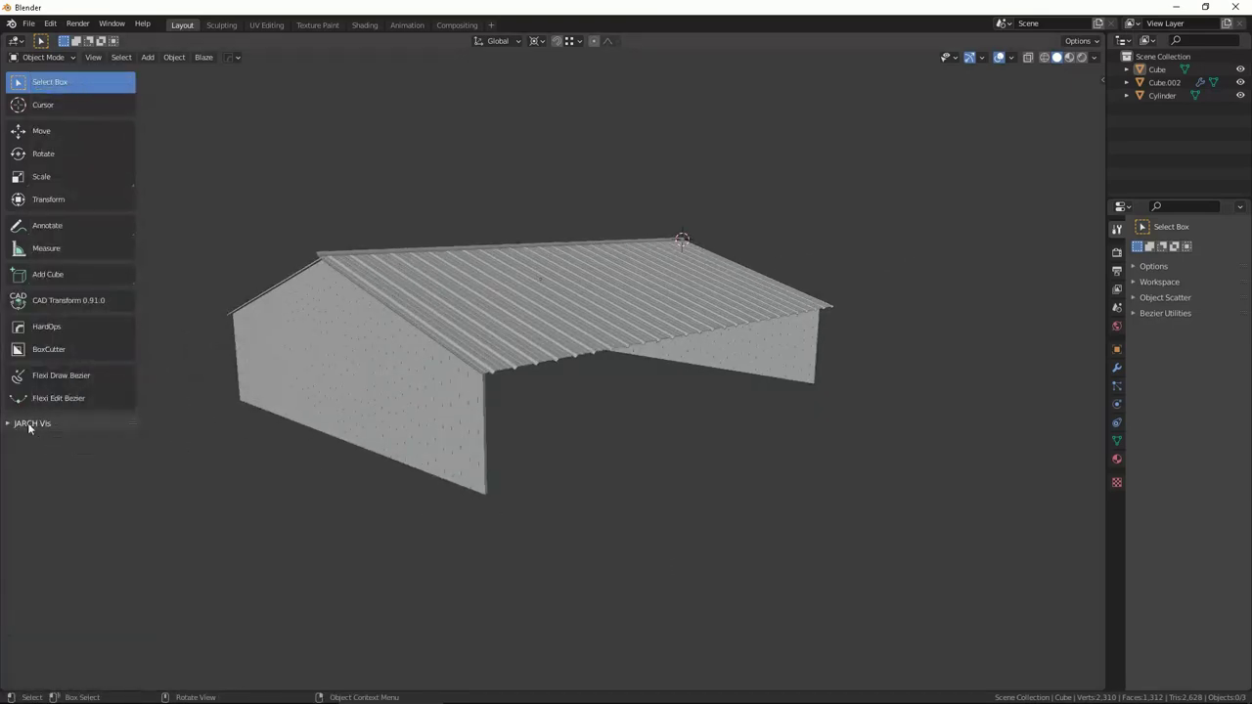
# Apply the gable wall's mirror modifier with HOps Smart Apply.
pyautogui.click(411, 462)
pyautogui.moveTo(411, 461)
pyautogui.mouseDown(button='middle')
pyautogui.moveTo(486, 486)
pyautogui.moveTo(616, 390)
pyautogui.mouseUp(button='middle')
pyautogui.press('q')
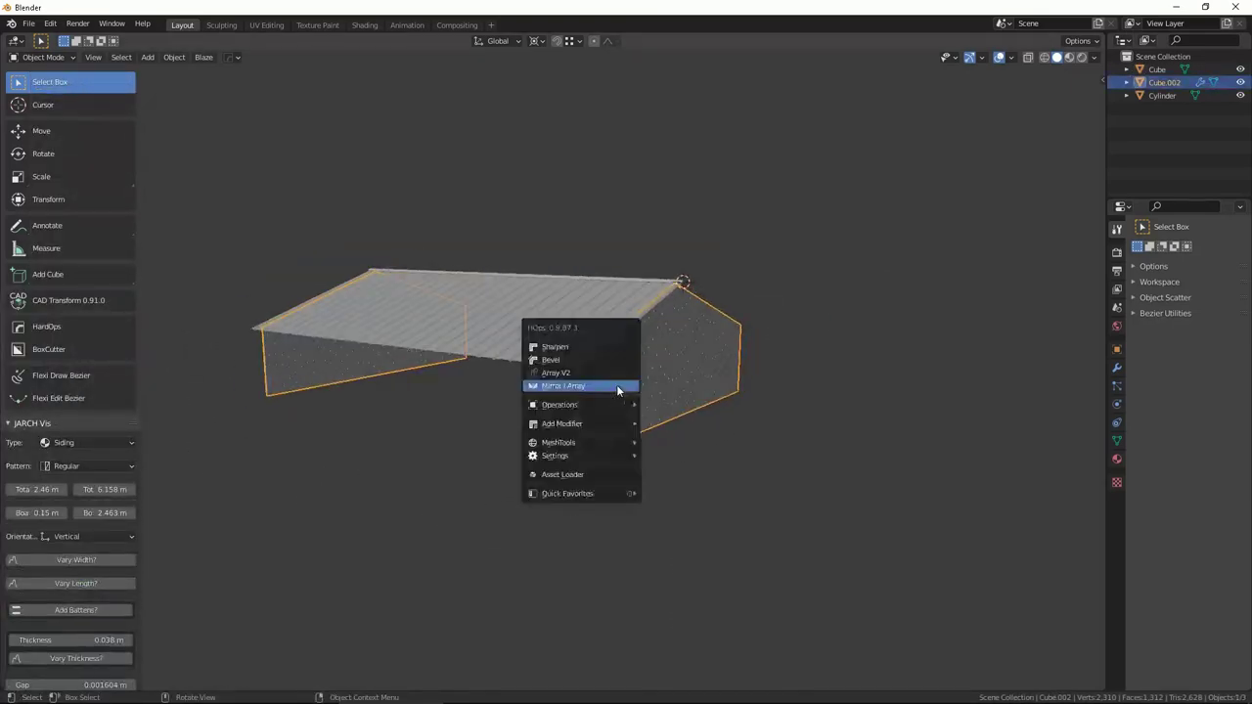
pyautogui.click(701, 535)
pyautogui.moveTo(700, 535); pyautogui.dragTo(270, 529, button='middle')
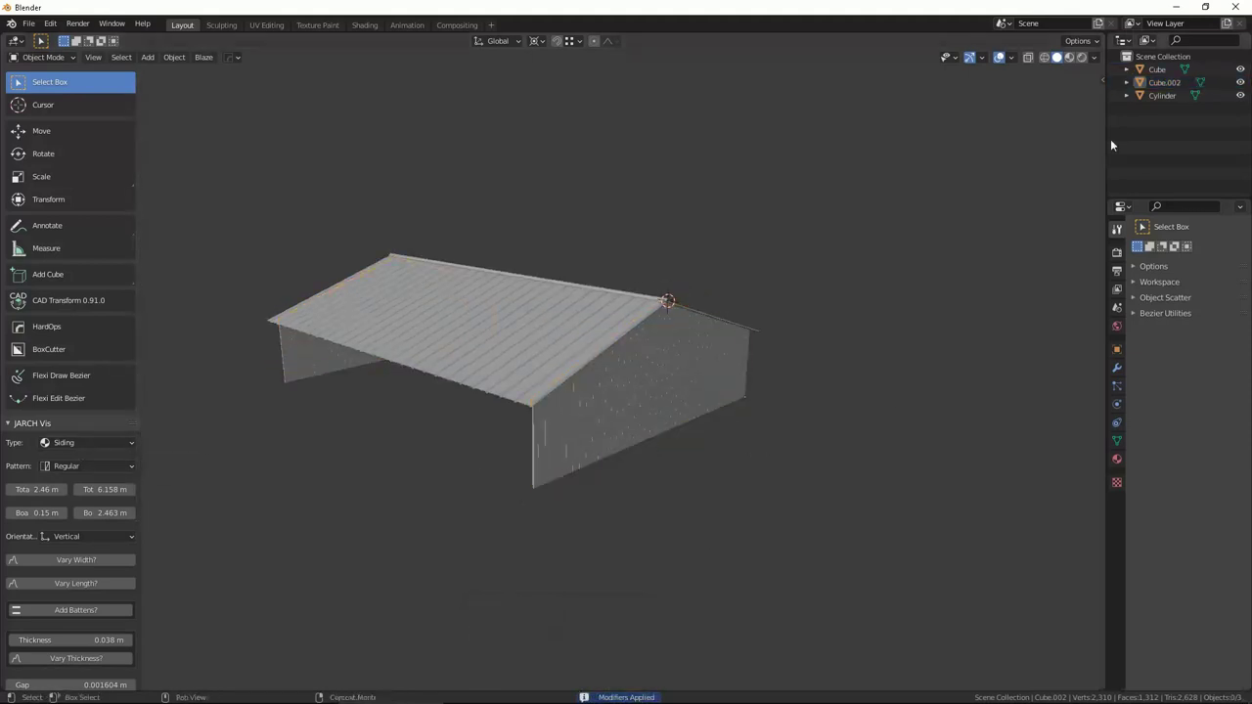
pyautogui.scroll(-5, 131, 456)
pyautogui.scroll(5, 98, 539)
pyautogui.scroll(-3, 88, 587)
pyautogui.scroll(-2, 77, 637)
# Add a new JARCH Vis siding panel and frame it in four wireframe views.
pyautogui.click(78, 637)
pyautogui.moveTo(605, 417)
pyautogui.mouseDown(button='middle')
pyautogui.moveTo(615, 341)
pyautogui.moveTo(707, 329)
pyautogui.mouseUp(button='middle')
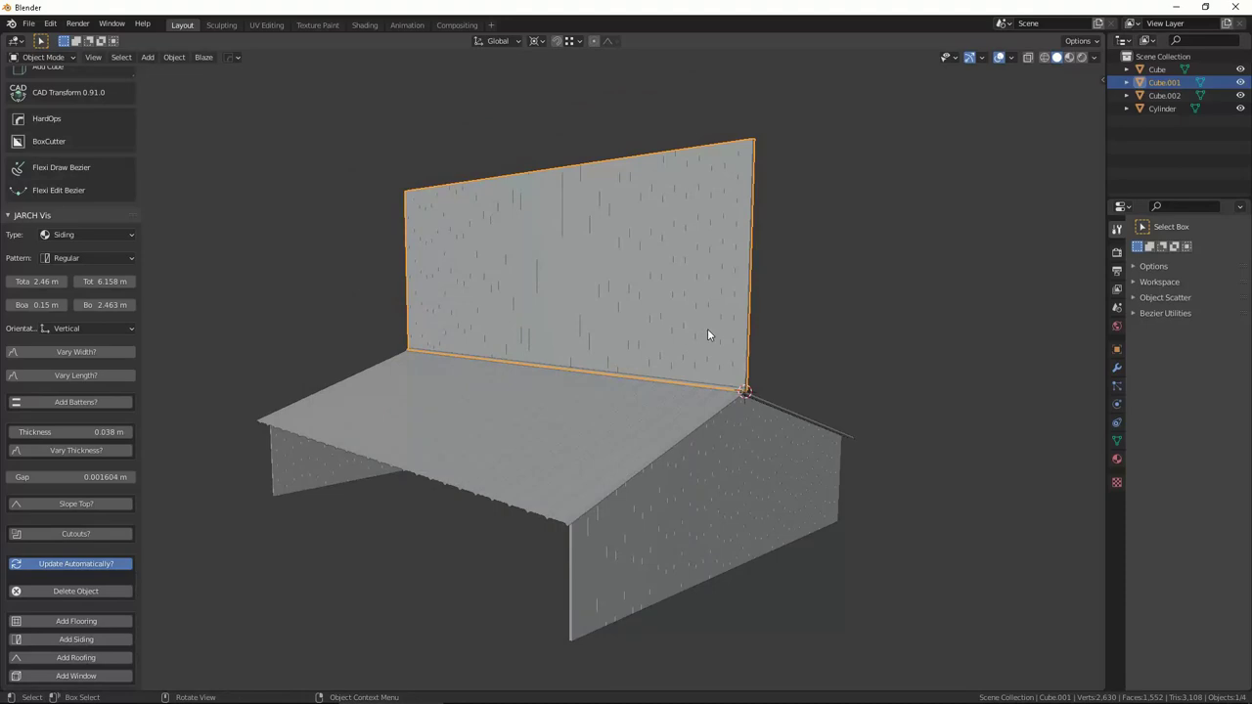
pyautogui.hotkey('ctrl', 'alt', 'q')
pyautogui.press('z')
pyautogui.click(774, 577)
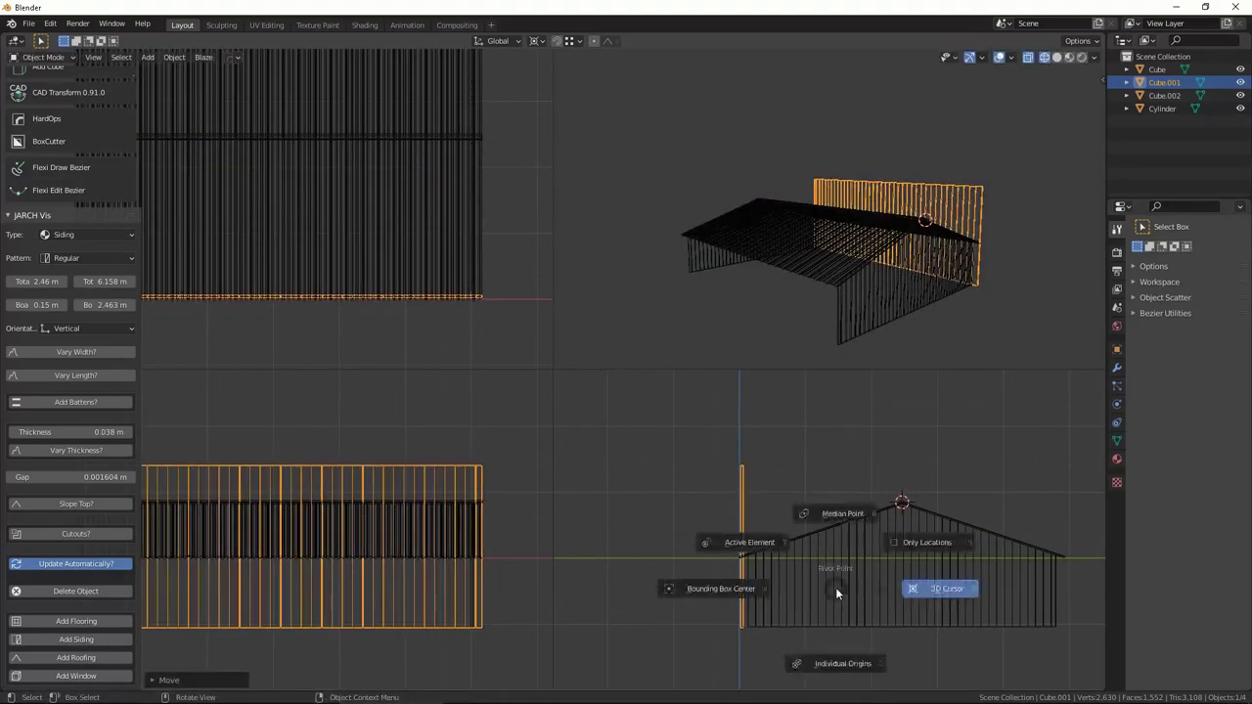
pyautogui.press('Home')
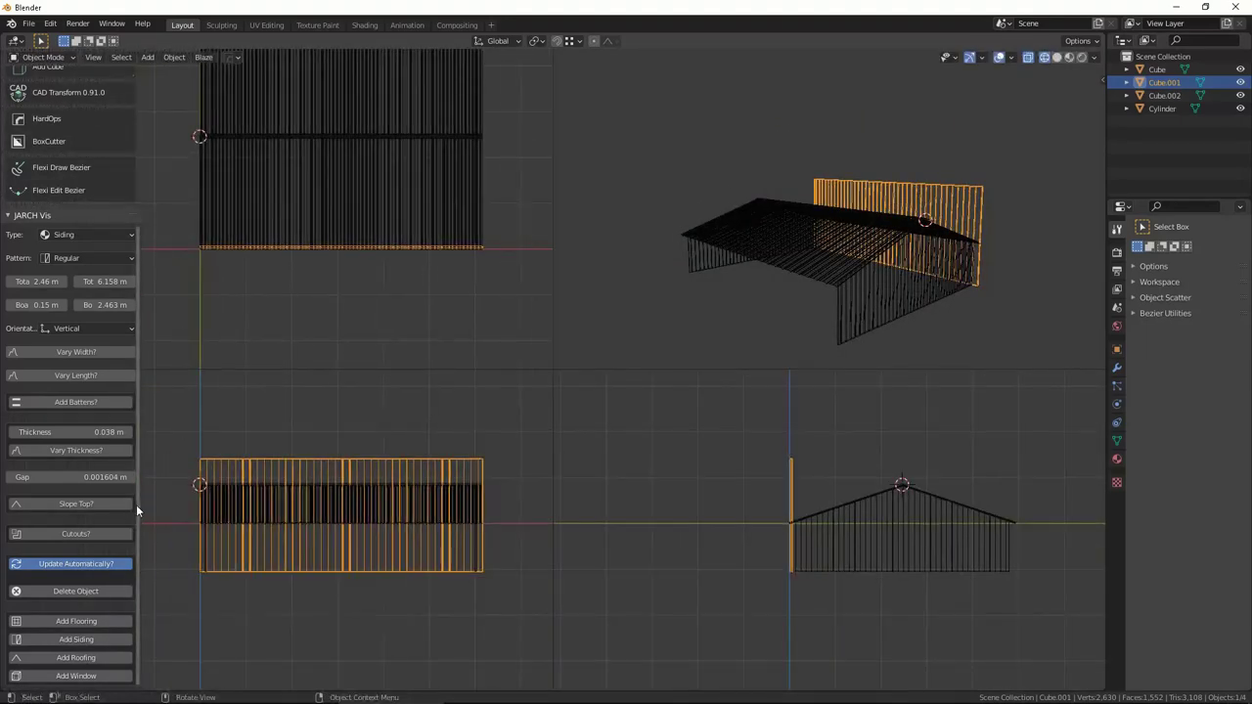
# Enable Vary Length on the siding and set its height to 1.07 m.
pyautogui.click(93, 375)
pyautogui.scroll(2, 431, 533)
pyautogui.scroll(2, 430, 533)
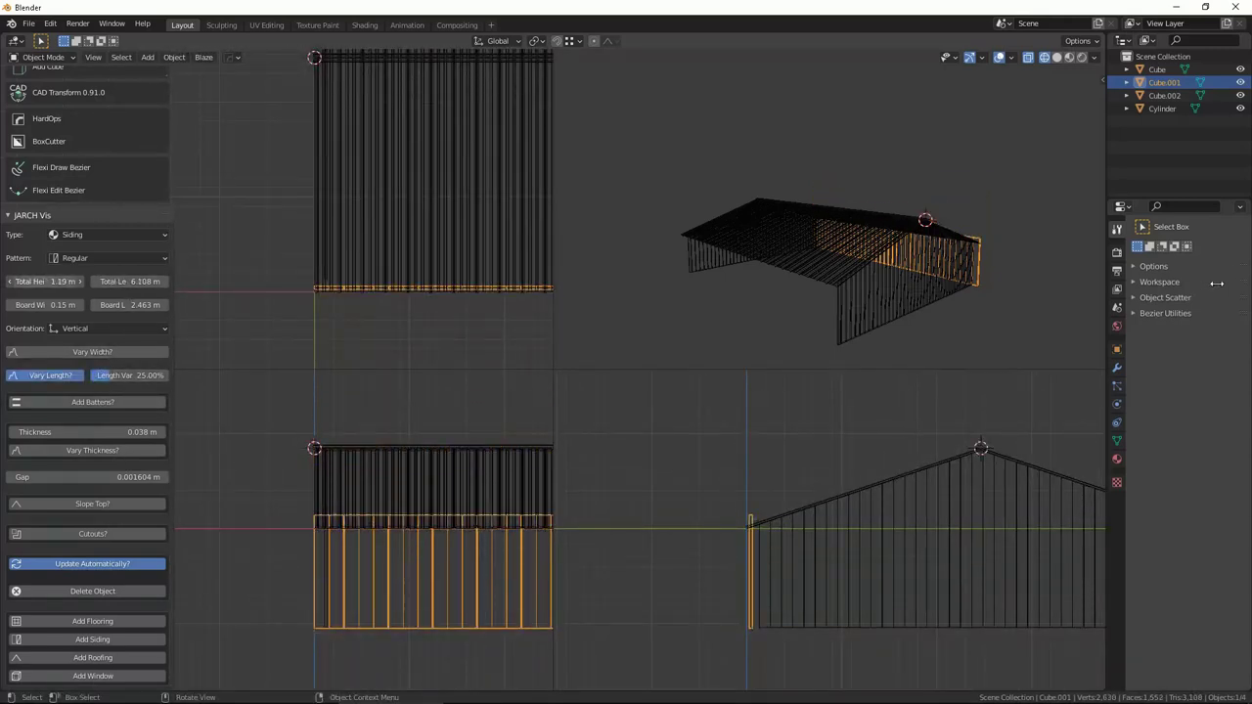
pyautogui.moveTo(812, 250)
pyautogui.mouseDown(button='middle')
pyautogui.moveTo(887, 200)
pyautogui.moveTo(860, 173)
pyautogui.mouseUp(button='middle')
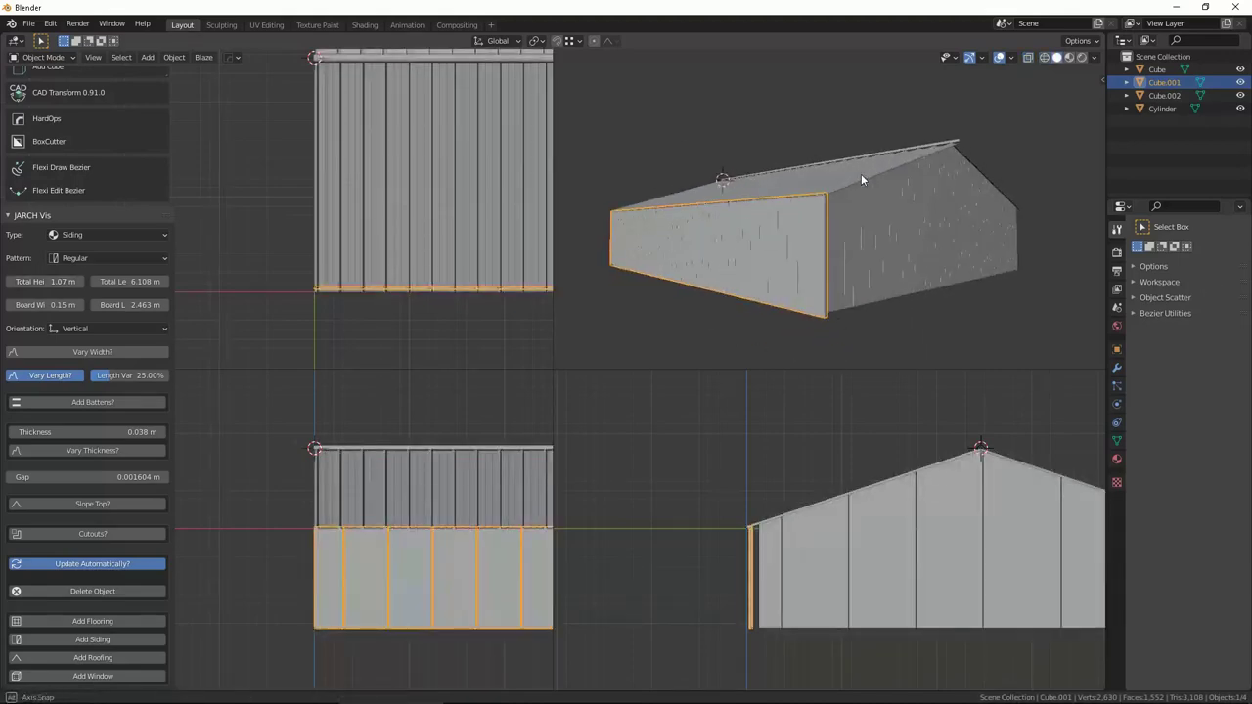
pyautogui.scroll(2, 373, 496)
# Scale the siding along X to 6.108 m and shift it along X.
pyautogui.hotkey('shift', 'z')
pyautogui.press('s')
pyautogui.click(402, 489)
pyautogui.press('g')
pyautogui.press('x')
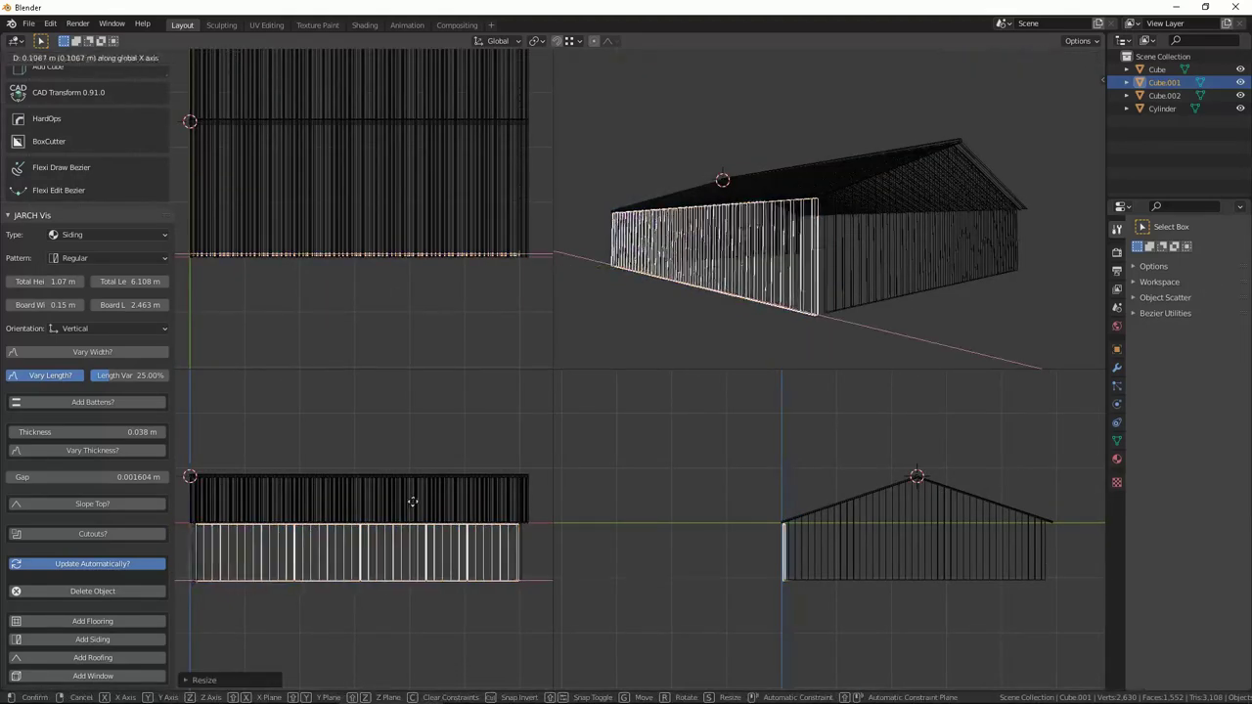
pyautogui.click(411, 504)
pyautogui.scroll(3, 772, 506)
# Move the siding along Y against the building's long side.
pyautogui.press('g')
pyautogui.press('y')
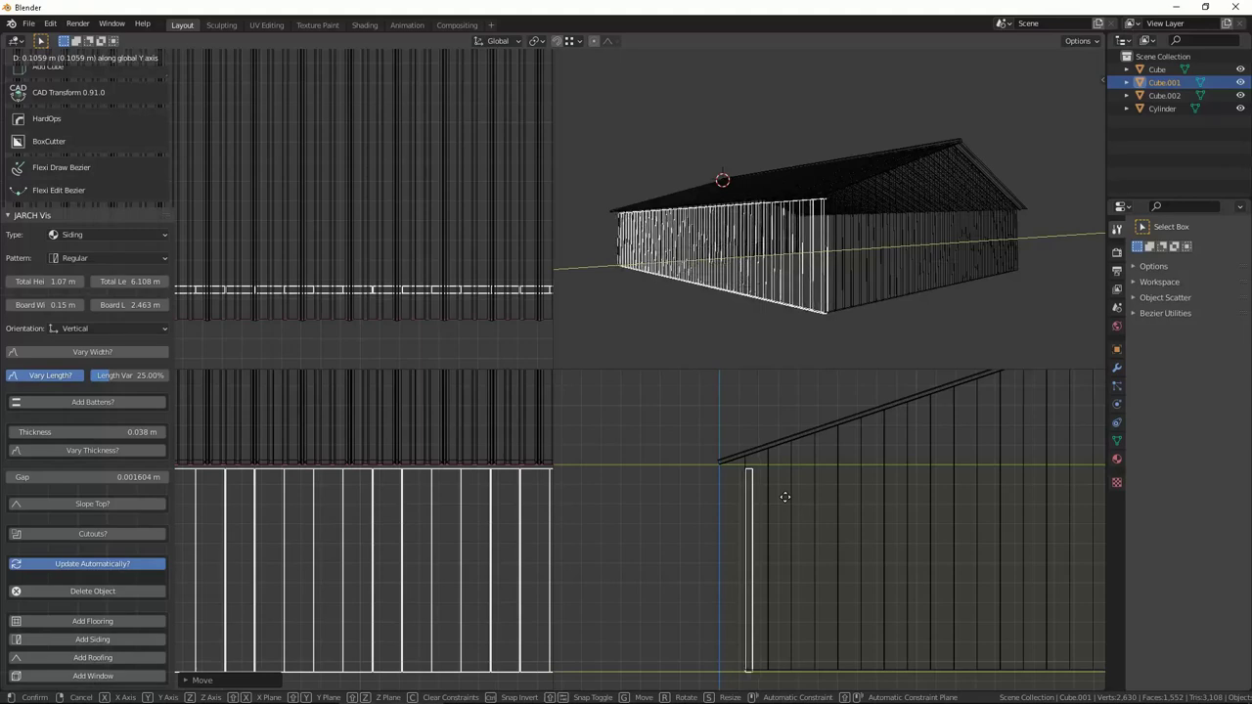
pyautogui.scroll(-3, 429, 547)
pyautogui.scroll(3, 438, 493)
pyautogui.scroll(2, 358, 504)
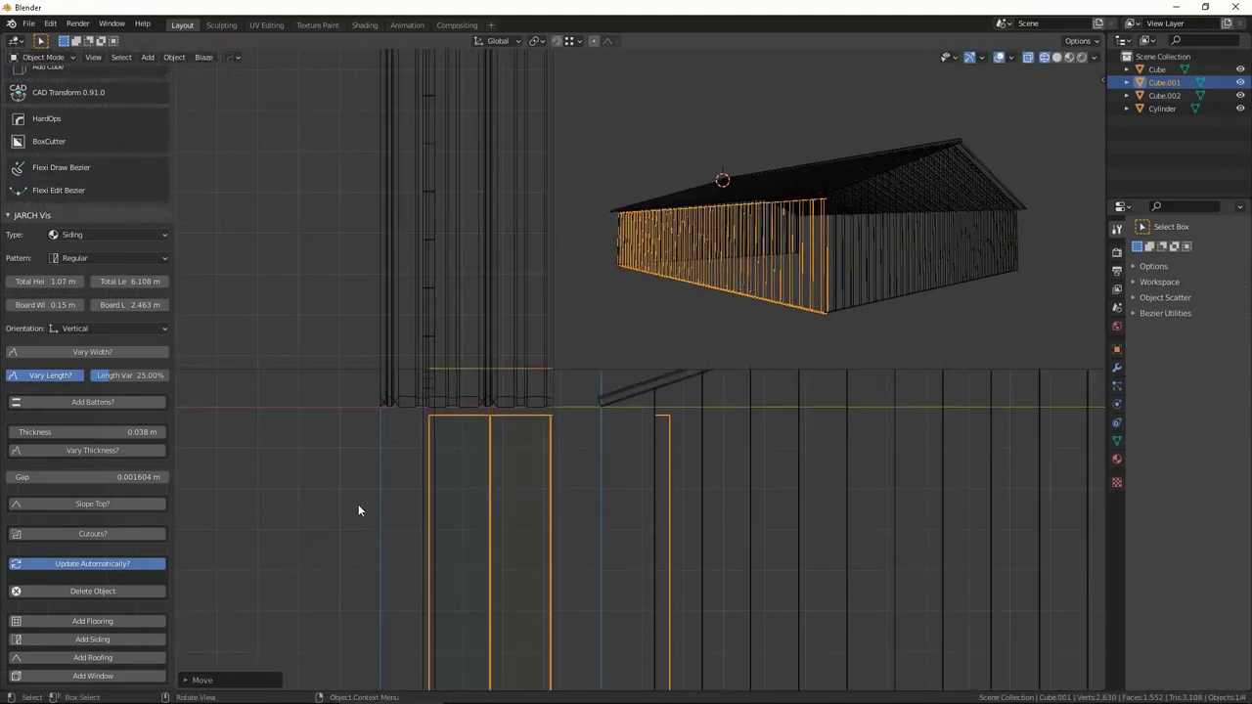
pyautogui.moveTo(841, 225); pyautogui.dragTo(892, 247, button='middle')
pyautogui.hotkey('shift', 'z')
# Raise the siding geometry along Z in Edit Mode so it sits under the eave.
pyautogui.press('Tab')
pyautogui.scroll(2, 772, 480)
pyautogui.hotkey('shift', 'z')
pyautogui.scroll(-2, 787, 511)
pyautogui.scroll(2, 786, 511)
pyautogui.press('g')
pyautogui.press('z')
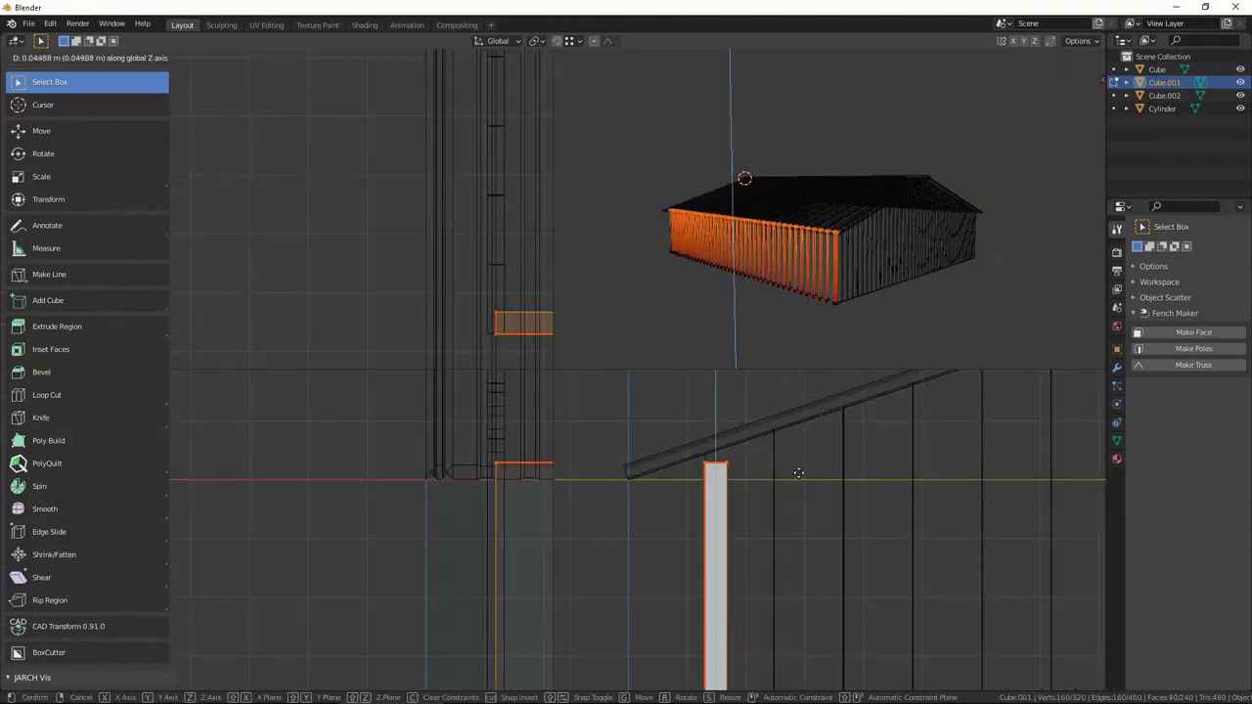
pyautogui.click(771, 264)
pyautogui.hotkey('ctrl', 'alt', 'q')
pyautogui.press('Tab')
pyautogui.hotkey('shift', 'z')
pyautogui.moveTo(173, 348); pyautogui.dragTo(37, 348)
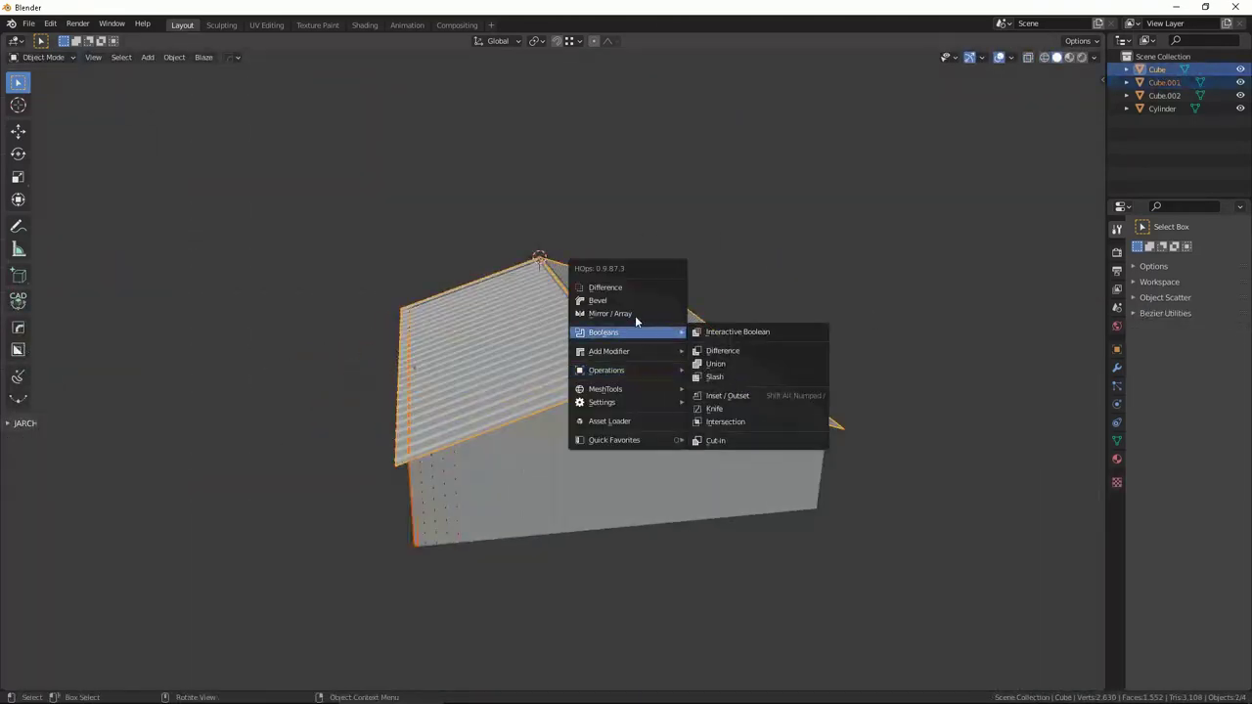
# Apply all of the roof's modifiers with HOps Smart Apply.
pyautogui.moveTo(847, 327); pyautogui.dragTo(546, 305, button='middle')
pyautogui.click(535, 503)
pyautogui.moveTo(535, 503)
pyautogui.mouseDown(button='middle')
pyautogui.moveTo(679, 289)
pyautogui.moveTo(519, 284)
pyautogui.moveTo(520, 298)
pyautogui.moveTo(470, 254)
pyautogui.moveTo(674, 246)
pyautogui.moveTo(592, 272)
pyautogui.moveTo(399, 415)
pyautogui.moveTo(678, 333)
pyautogui.mouseUp(button='middle')
# Select the siding and box-select its wall edges near the roof line in Edit Mode.
pyautogui.click(678, 333)
pyautogui.press('Tab')
pyautogui.hotkey('ctrl', 'alt', 'q')
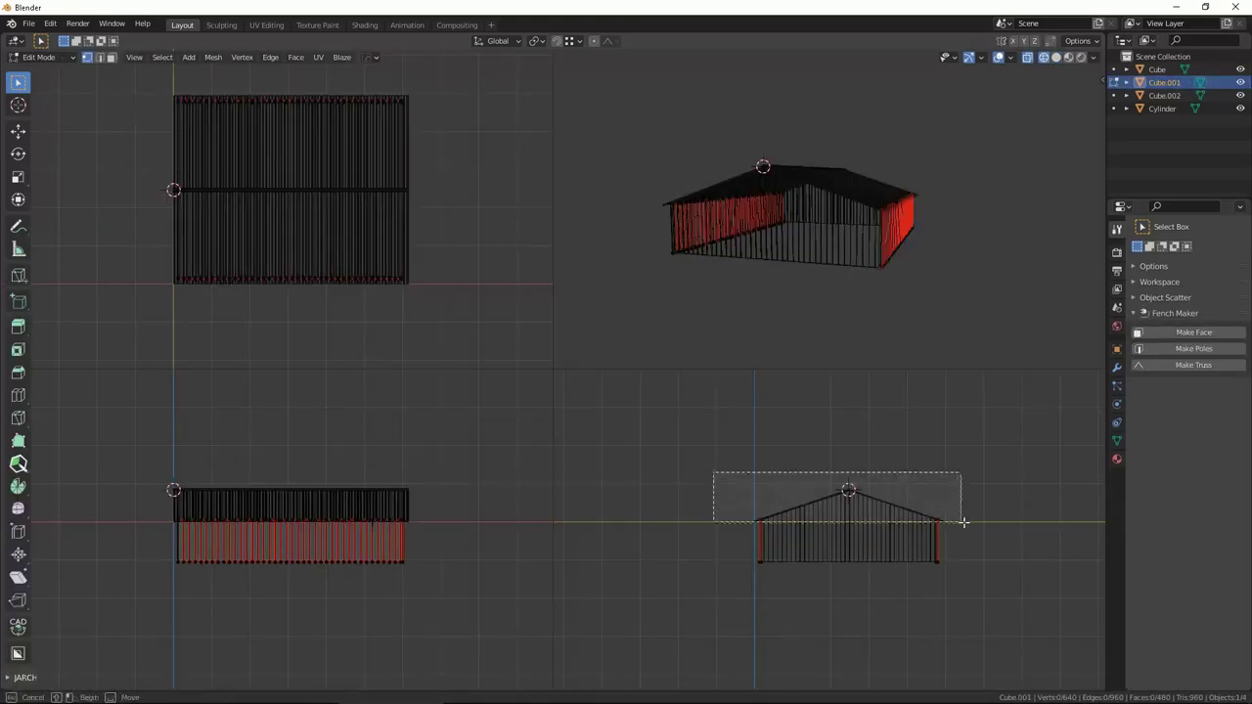
pyautogui.moveTo(944, 519); pyautogui.dragTo(944, 519)
pyautogui.scroll(8, 832, 489)
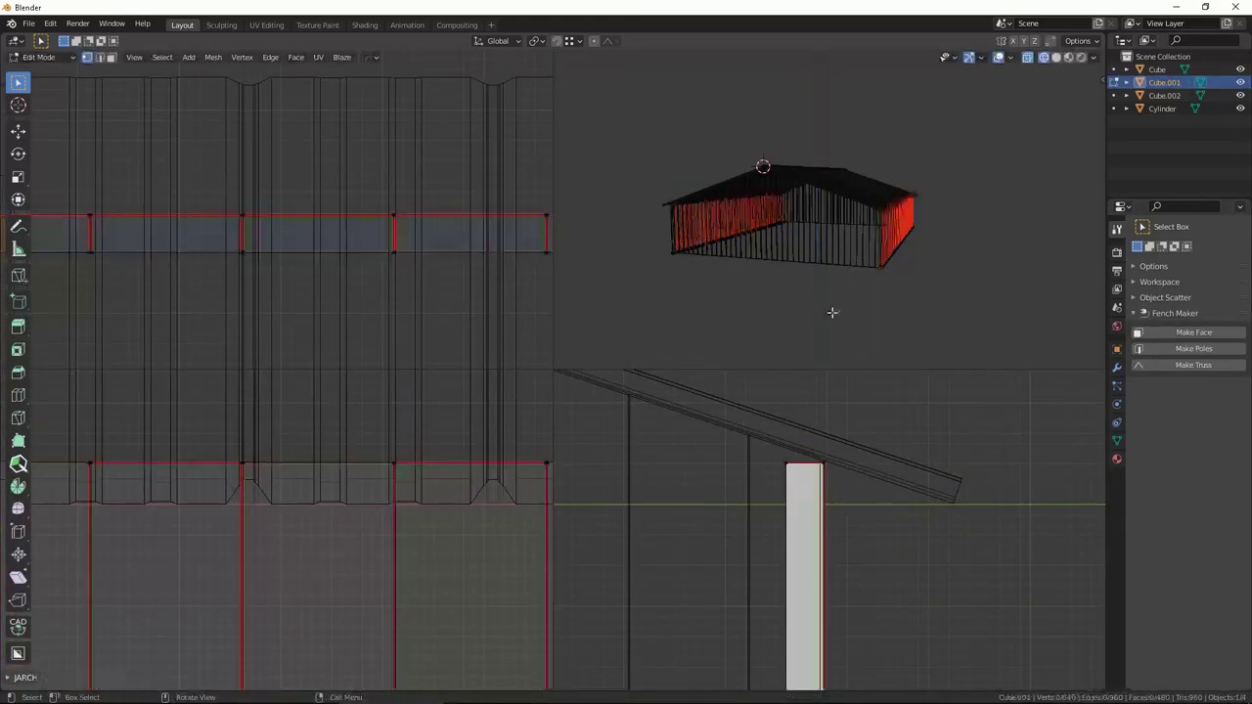
pyautogui.hotkey('alt', 'z')
pyautogui.press('Tab')
# Orbit around the finished barn to review walls and roof.
pyautogui.click(919, 246)
pyautogui.moveTo(919, 246)
pyautogui.mouseDown(button='middle')
pyautogui.moveTo(882, 261)
pyautogui.moveTo(696, 274)
pyautogui.moveTo(727, 308)
pyautogui.moveTo(784, 308)
pyautogui.moveTo(761, 328)
pyautogui.moveTo(765, 289)
pyautogui.mouseUp(button='middle')
pyautogui.hotkey('ctrl', 'alt', 'q')
pyautogui.moveTo(573, 390)
pyautogui.mouseDown(button='middle')
pyautogui.moveTo(838, 330)
pyautogui.moveTo(639, 300)
pyautogui.moveTo(637, 330)
pyautogui.moveTo(587, 311)
pyautogui.moveTo(588, 249)
pyautogui.mouseUp(button='middle')
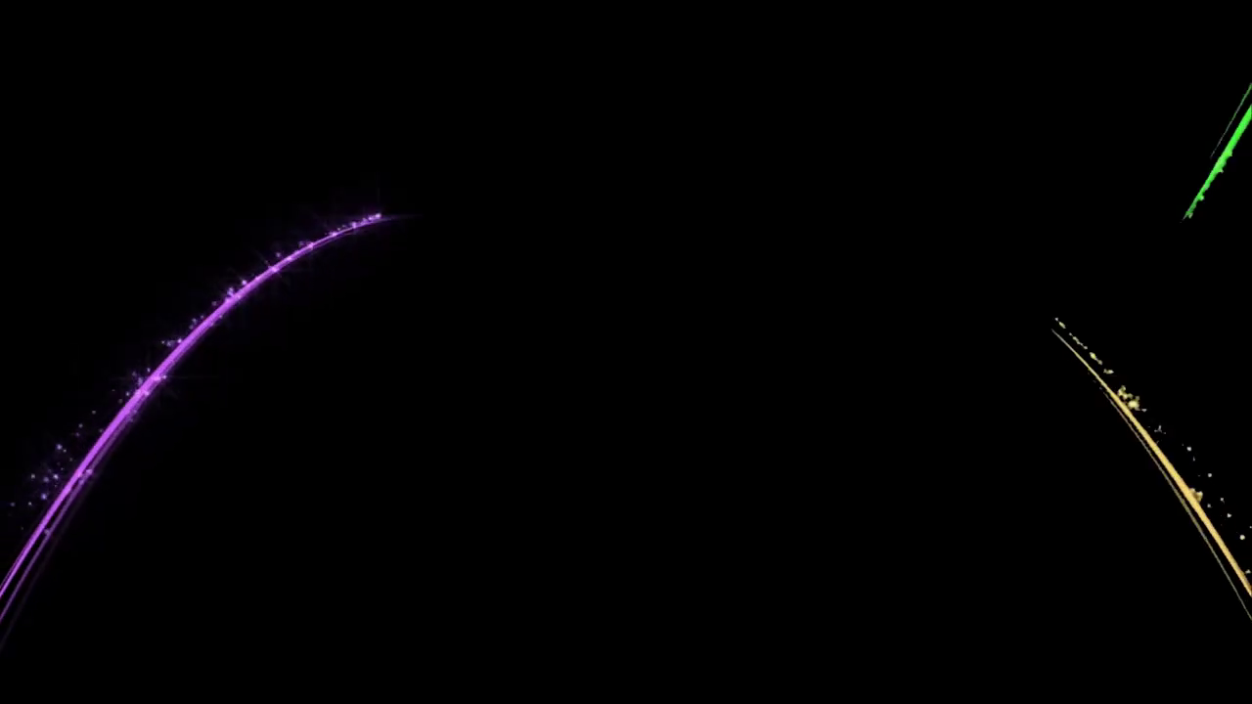